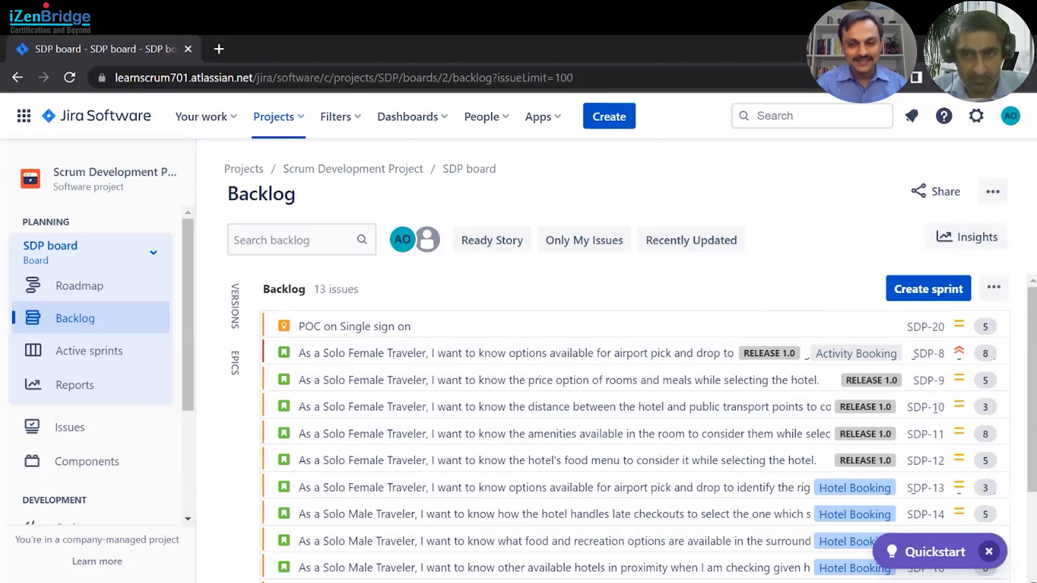
# - Create a new sprint on the SDP board's backlog and check which actions are available for it
pyautogui.click(928, 288)
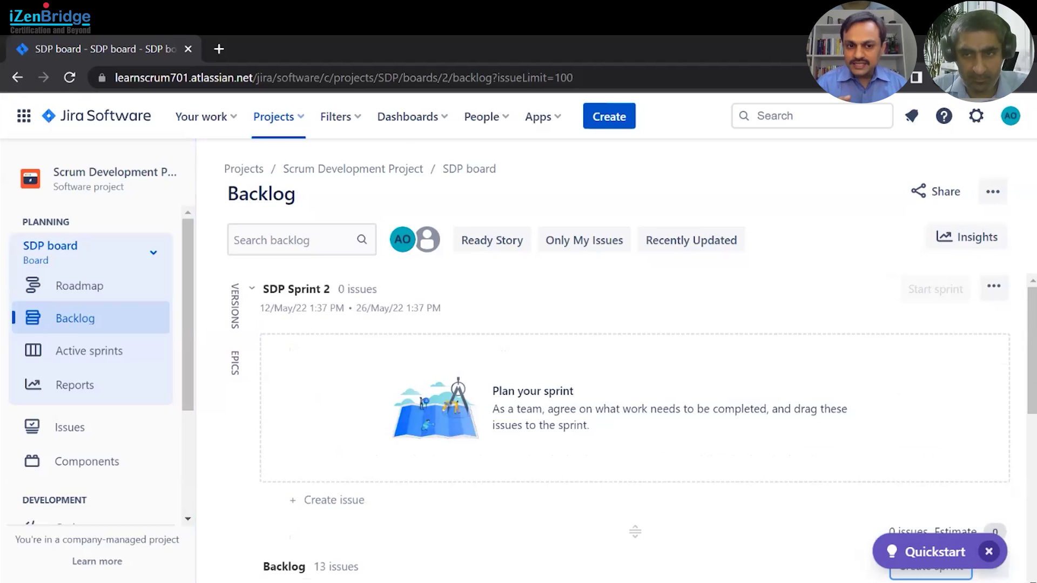
pyautogui.click(994, 287)
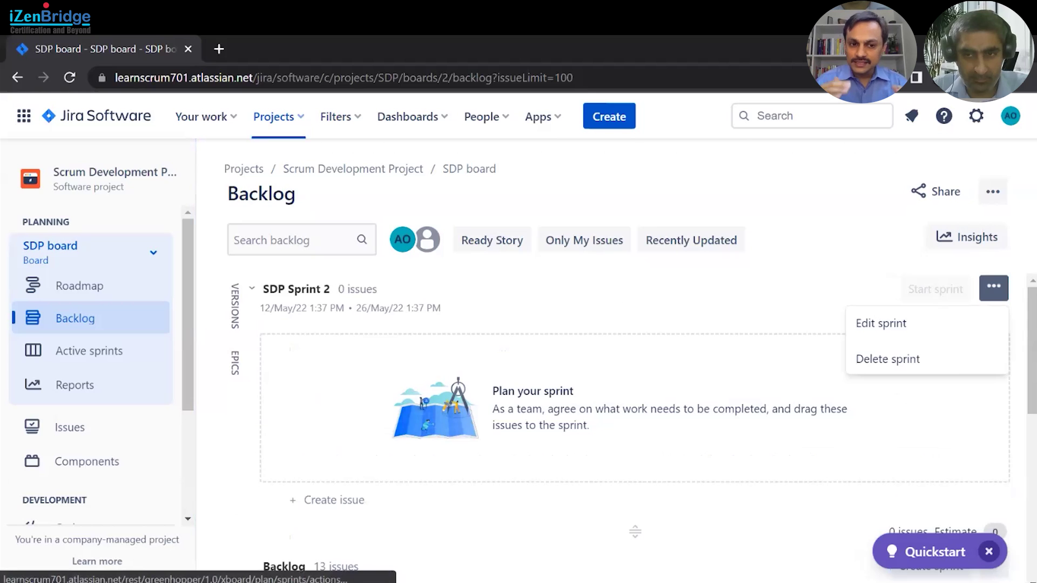
pyautogui.press('Escape')
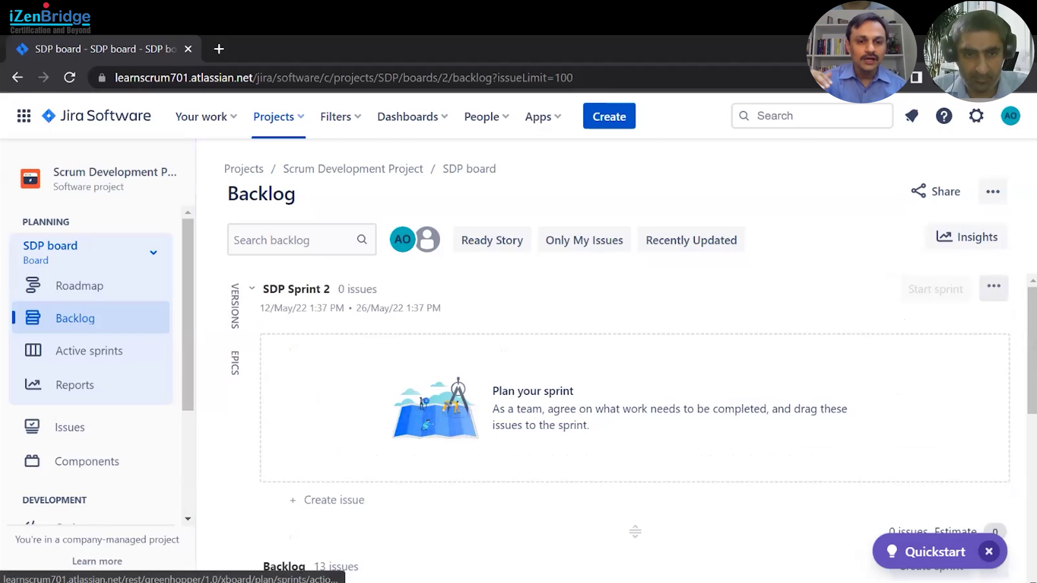
# - Edit the new sprint to use a custom duration, starting 1/May/22 and ending 13/May/22
pyautogui.click(994, 287)
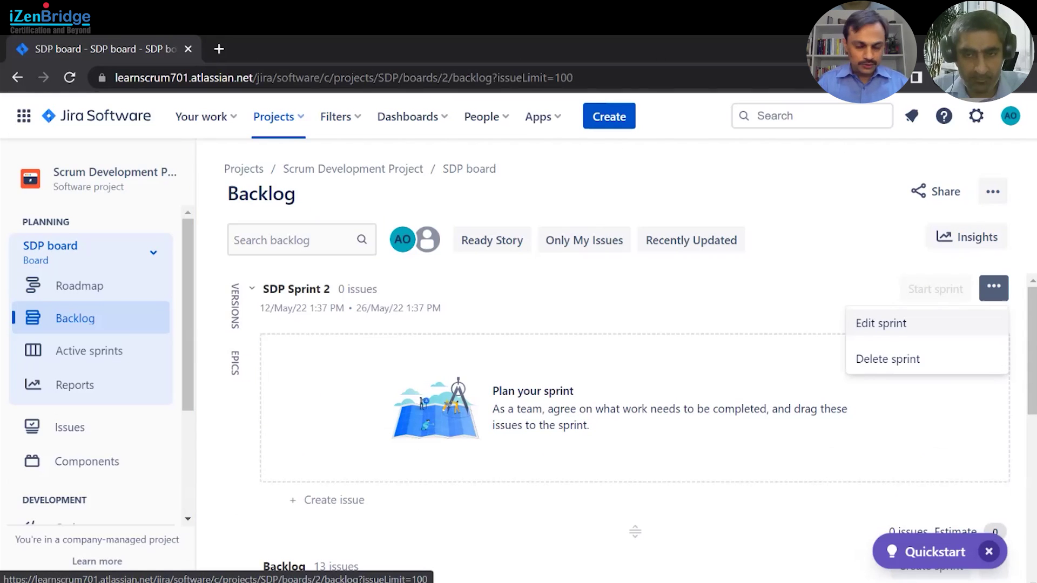
pyautogui.click(881, 323)
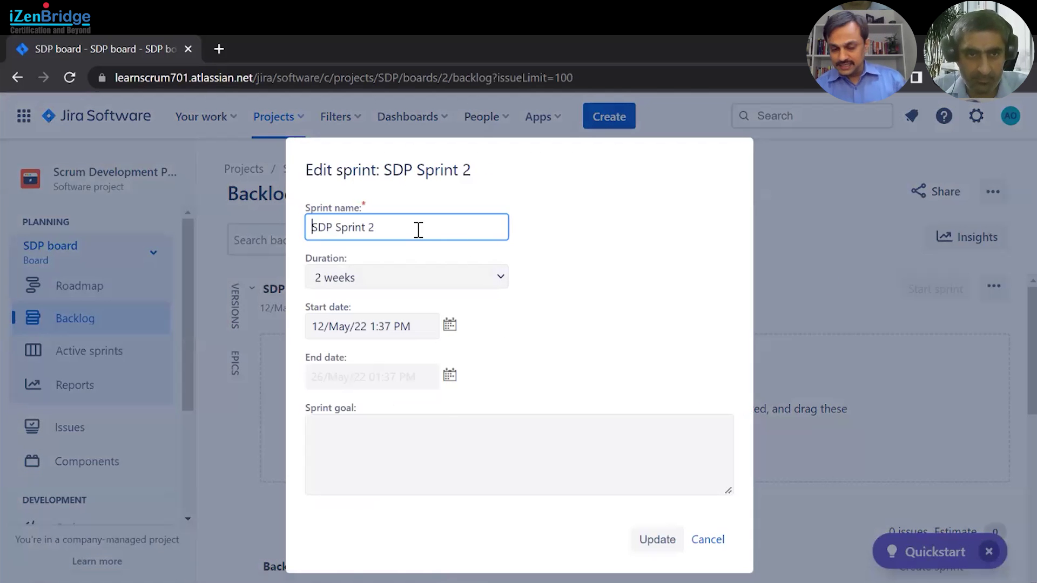
pyautogui.click(384, 231)
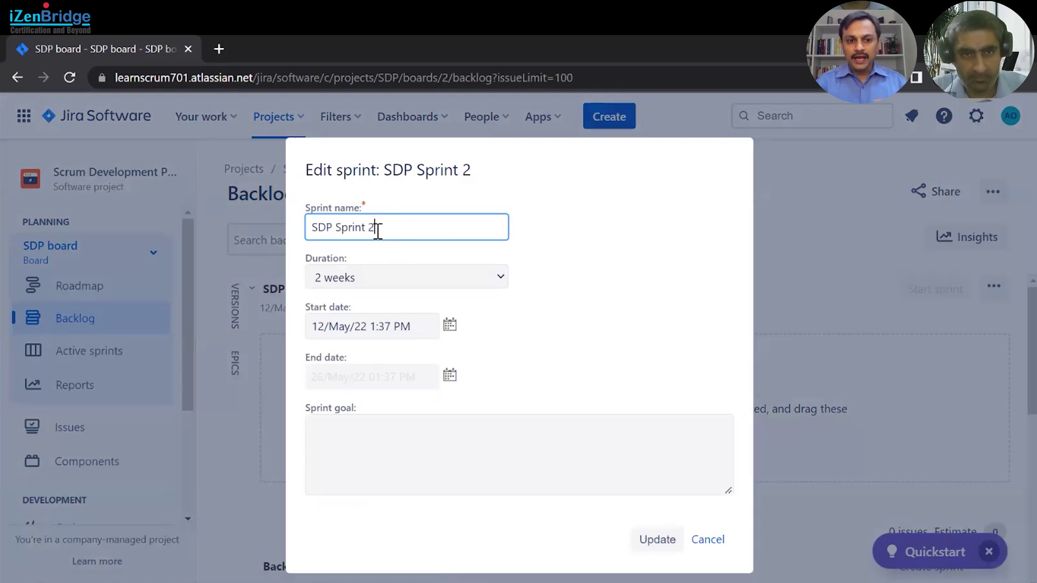
pyautogui.click(394, 283)
pyautogui.click(358, 366)
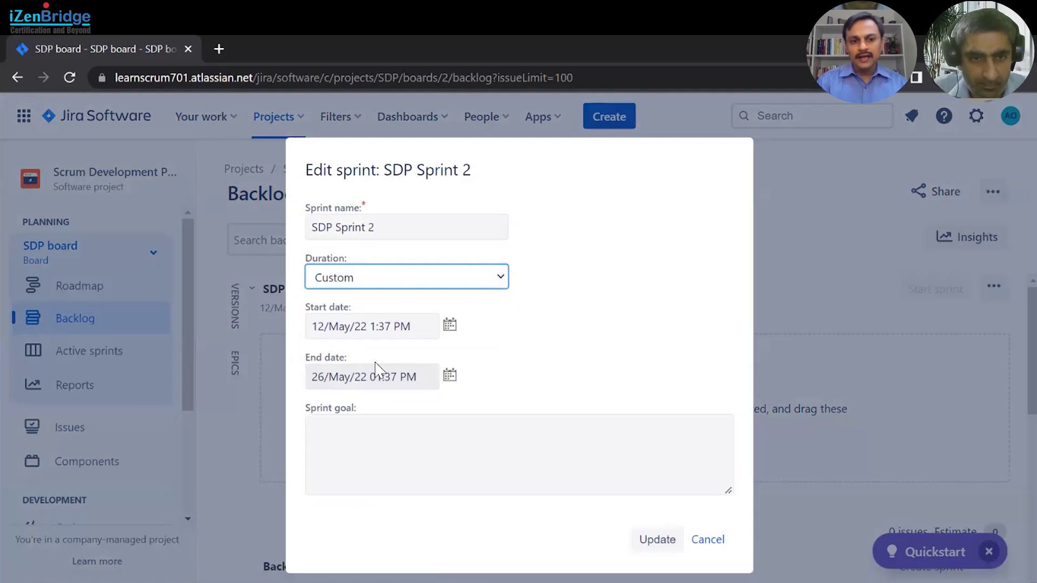
pyautogui.click(450, 330)
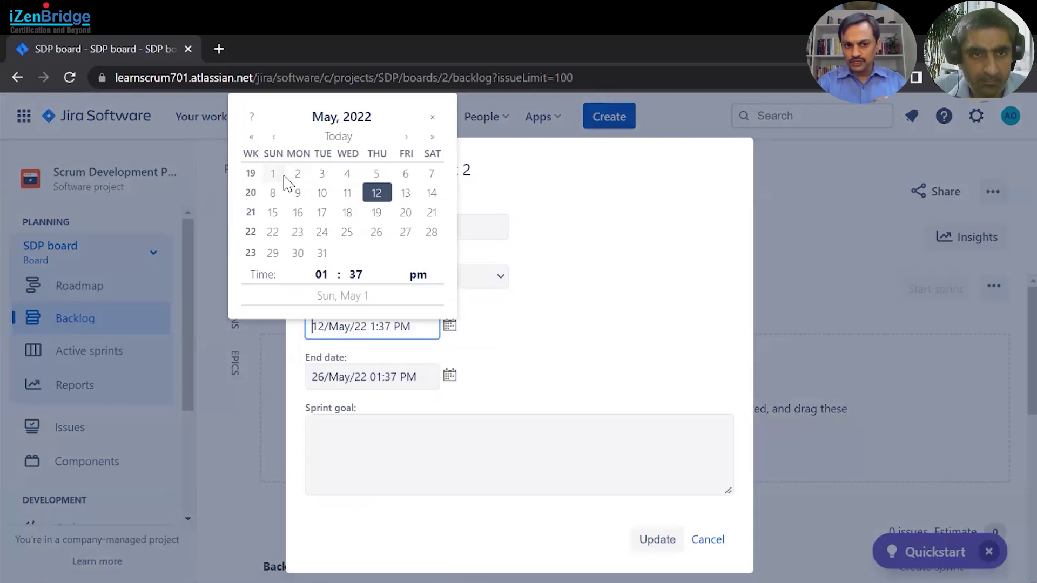
pyautogui.click(279, 178)
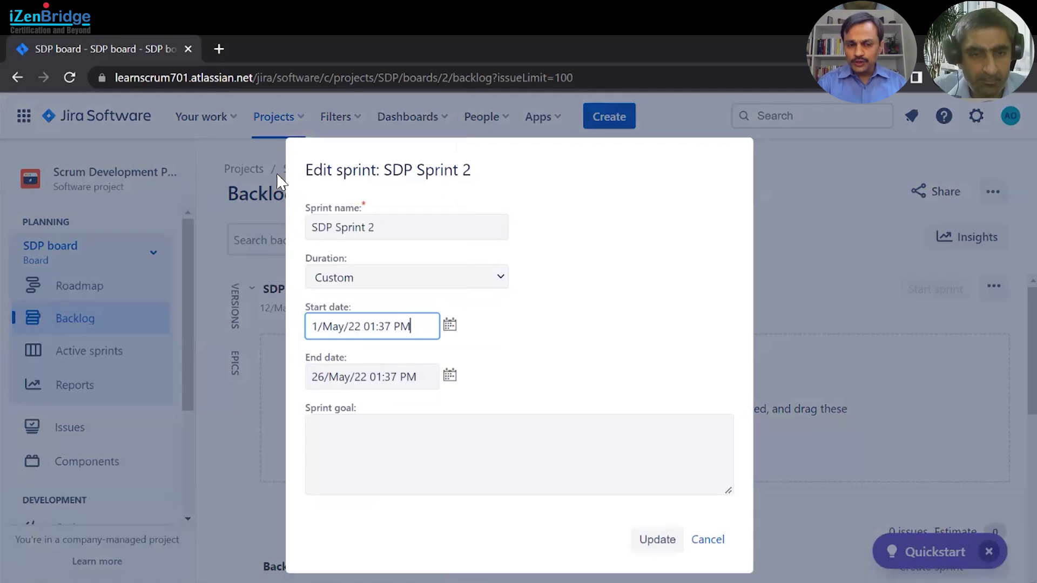
pyautogui.click(451, 381)
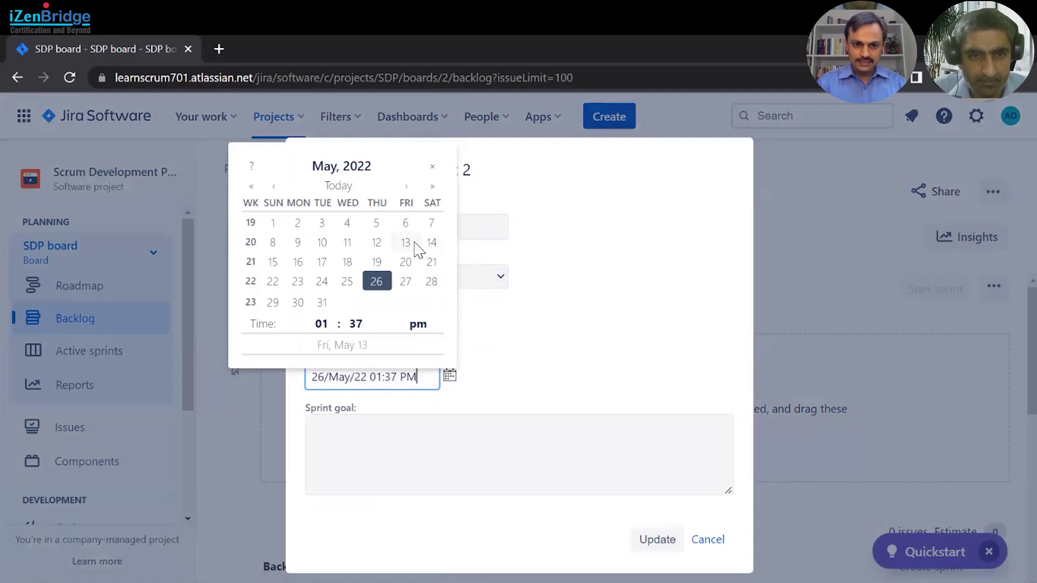
pyautogui.click(415, 244)
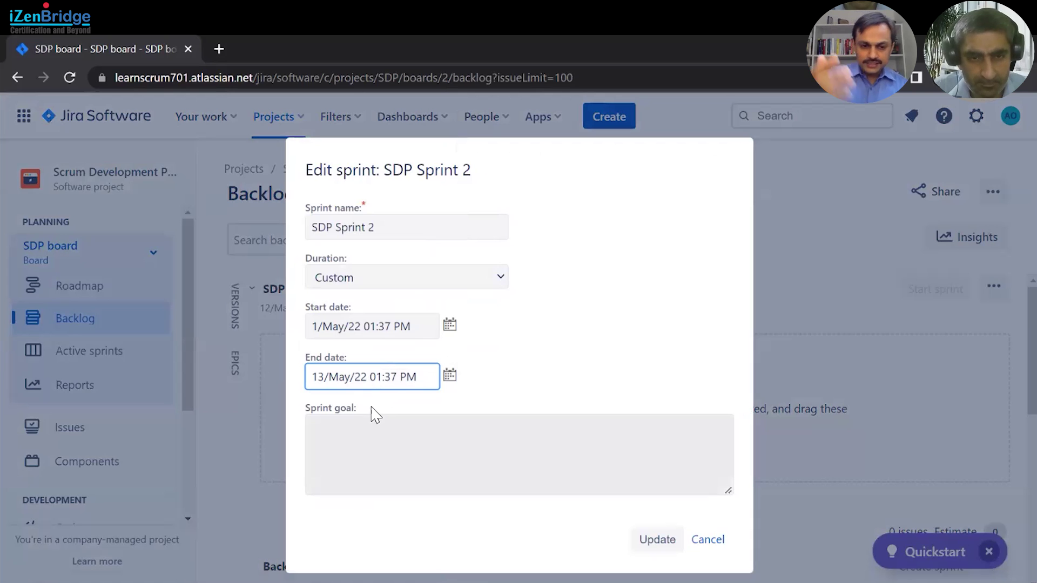
# - Enter the sprint goal "Building a foundational functionality for WOW hotels." and save the sprint details
pyautogui.click(420, 445)
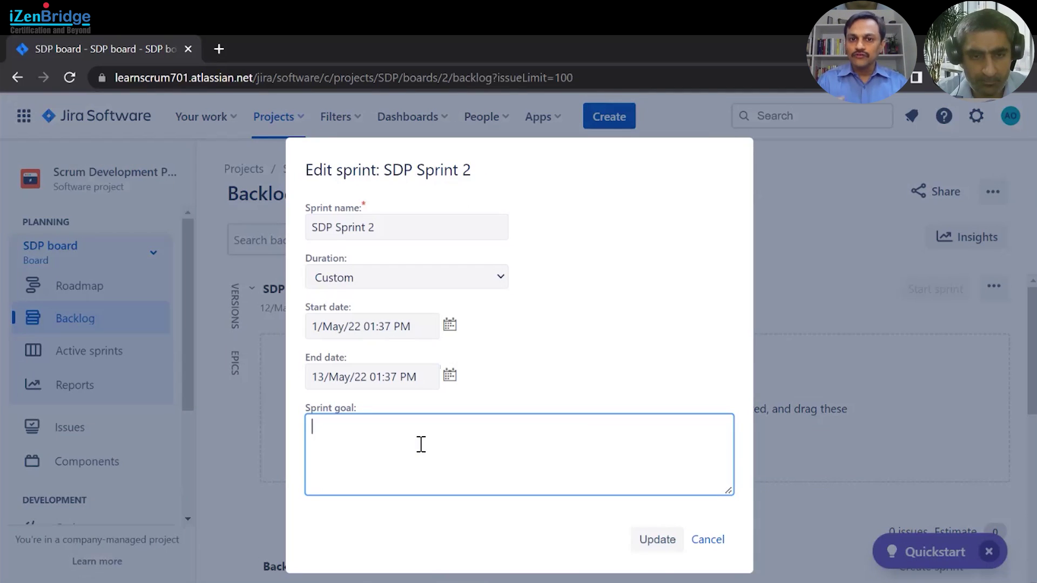
pyautogui.write('B')
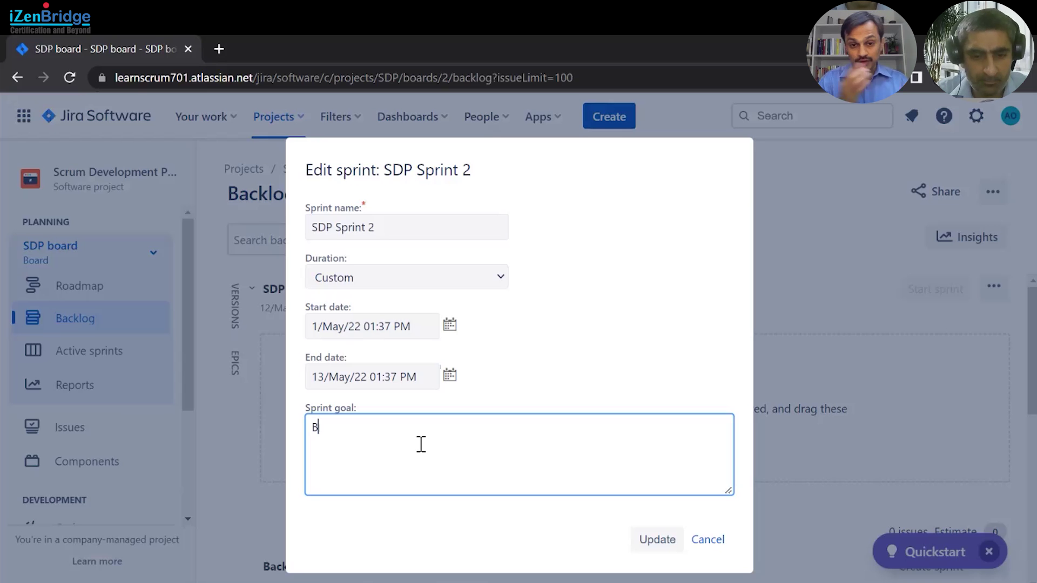
pyautogui.write('uilding ')
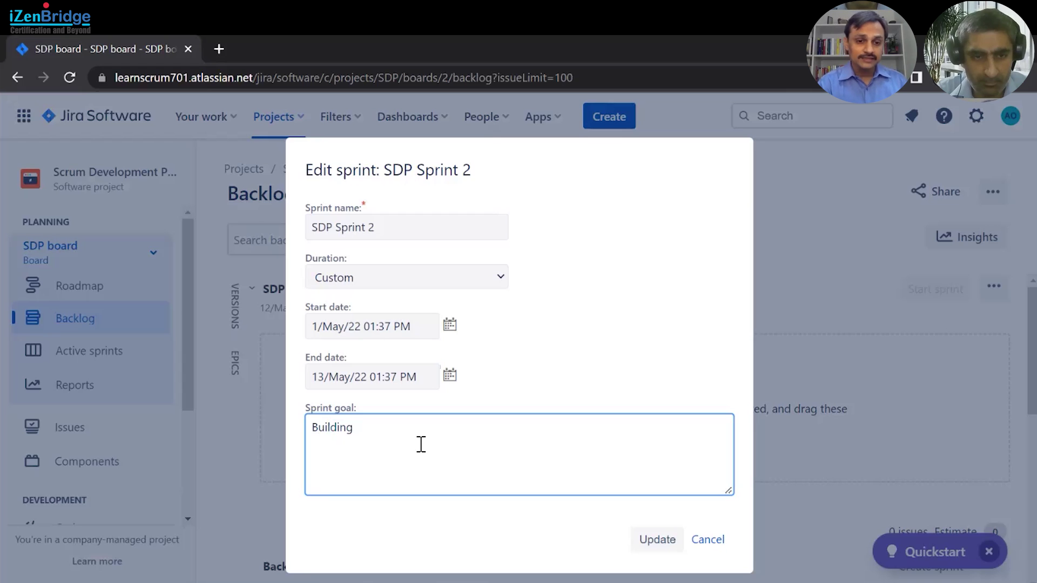
pyautogui.write('a fo')
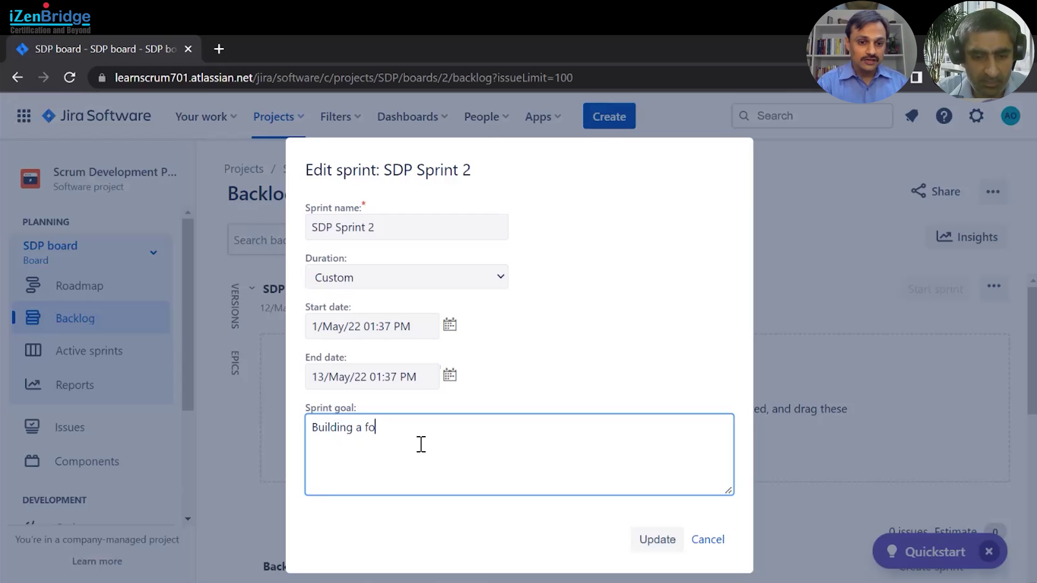
pyautogui.write('undational')
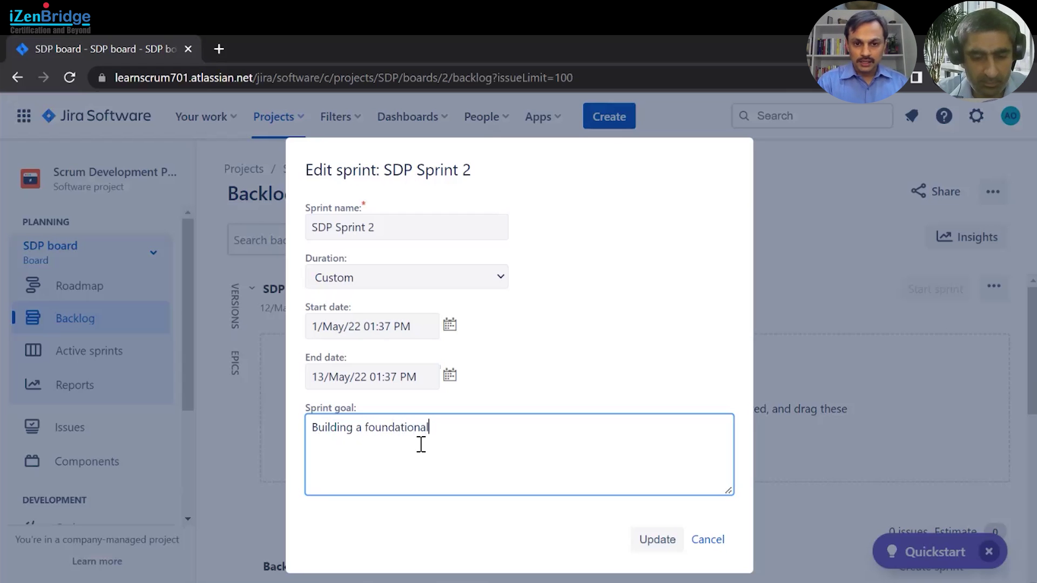
pyautogui.write(' funct')
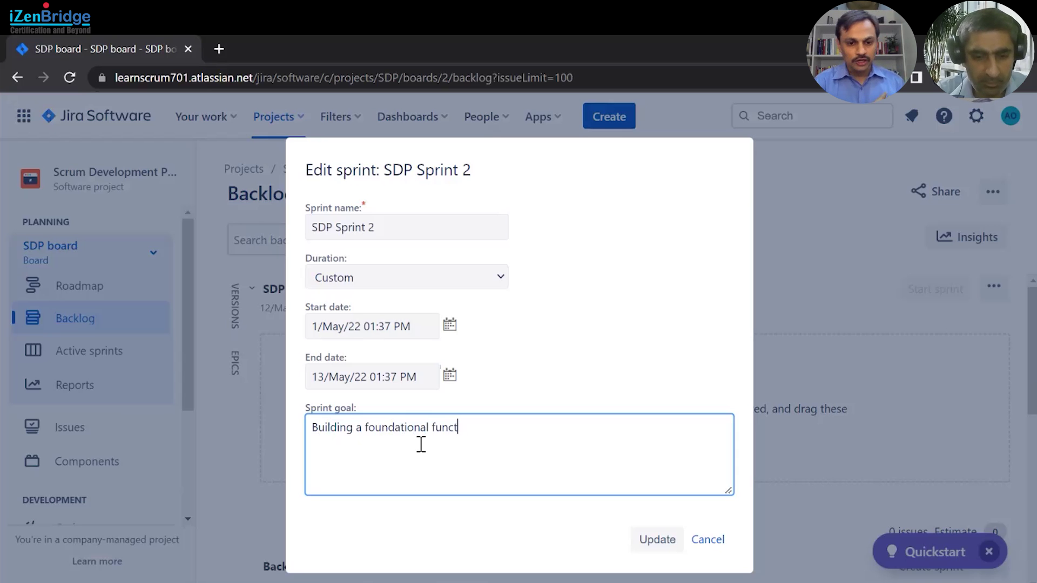
pyautogui.write('ionality for')
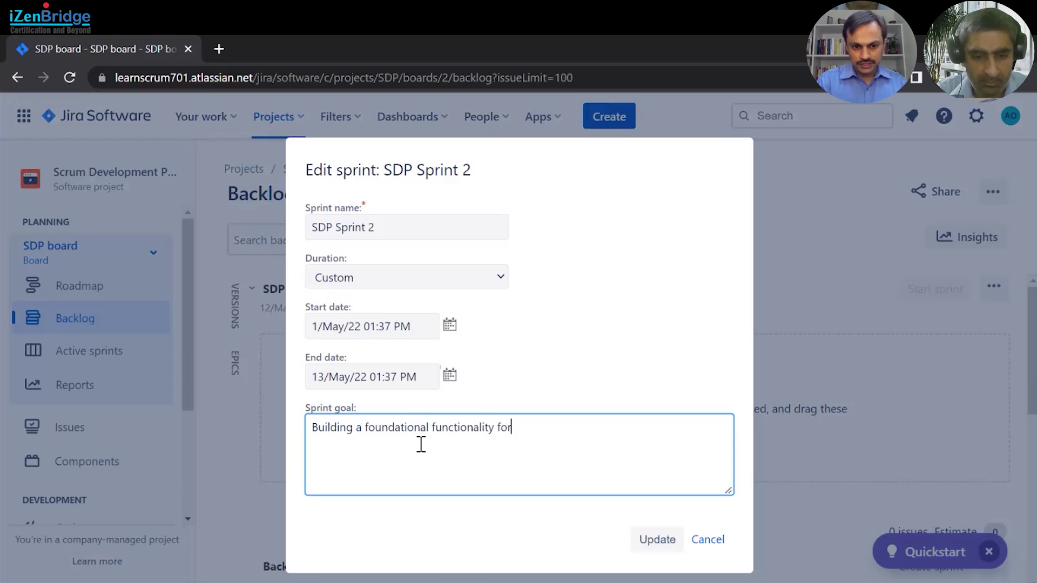
pyautogui.write(' WOW h')
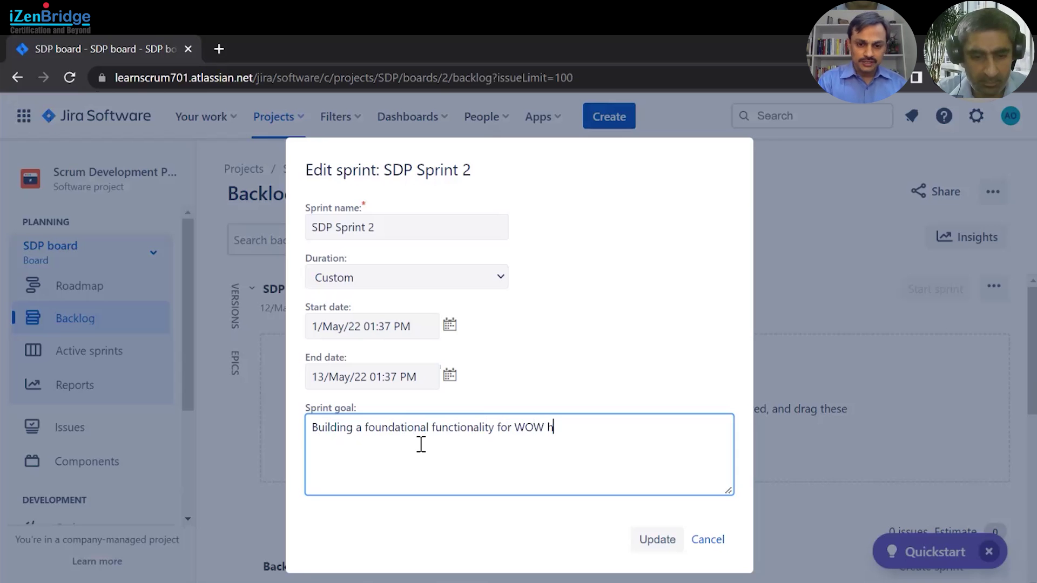
pyautogui.write('otels')
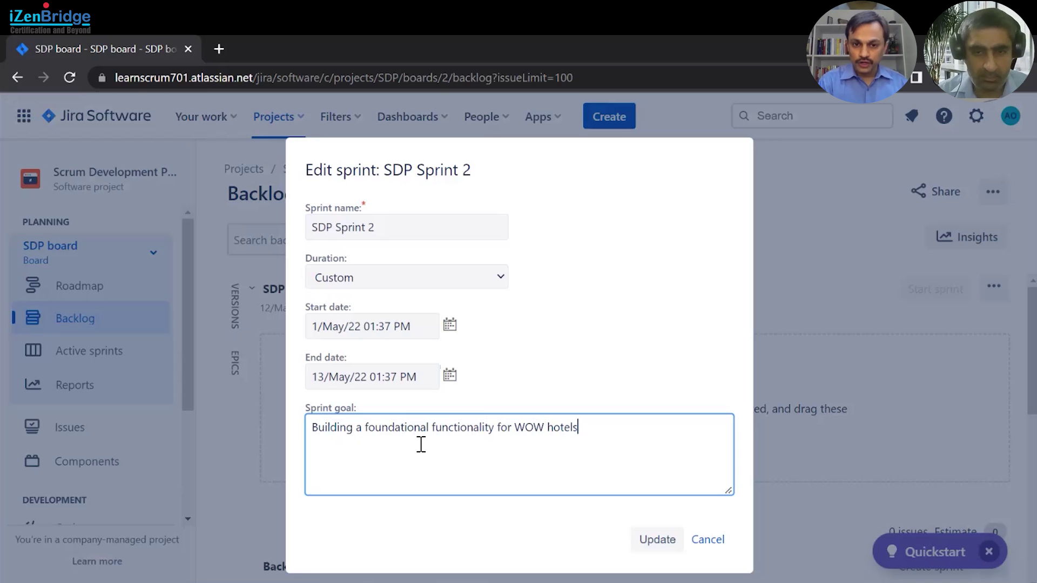
pyautogui.write('.')
pyautogui.click(656, 540)
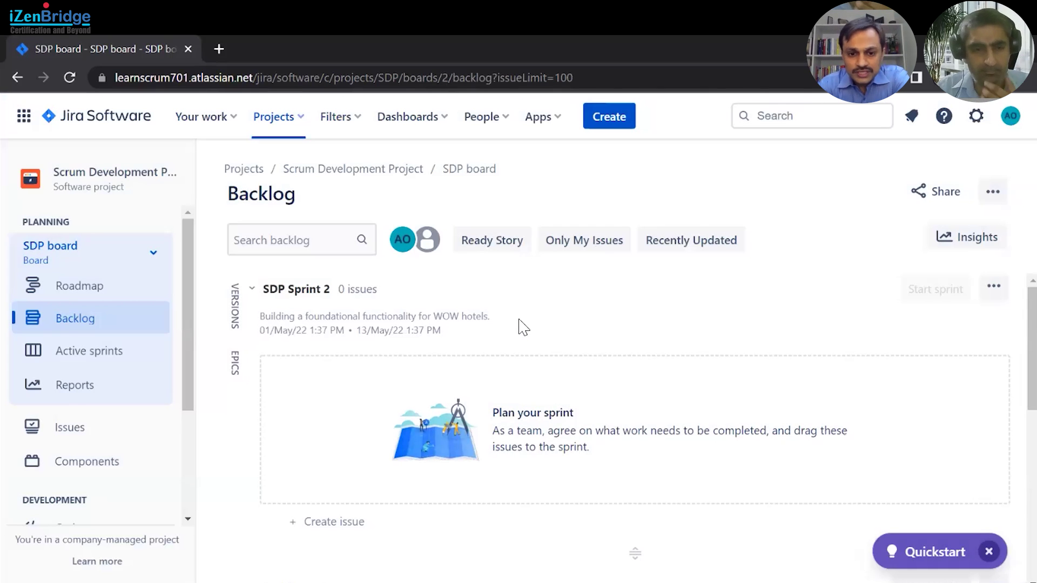
# - Send the airport pick and drop story SDP-8 from the backlog to SDP Sprint 2
pyautogui.scroll(-2, 509, 482)
pyautogui.scroll(2, 511, 480)
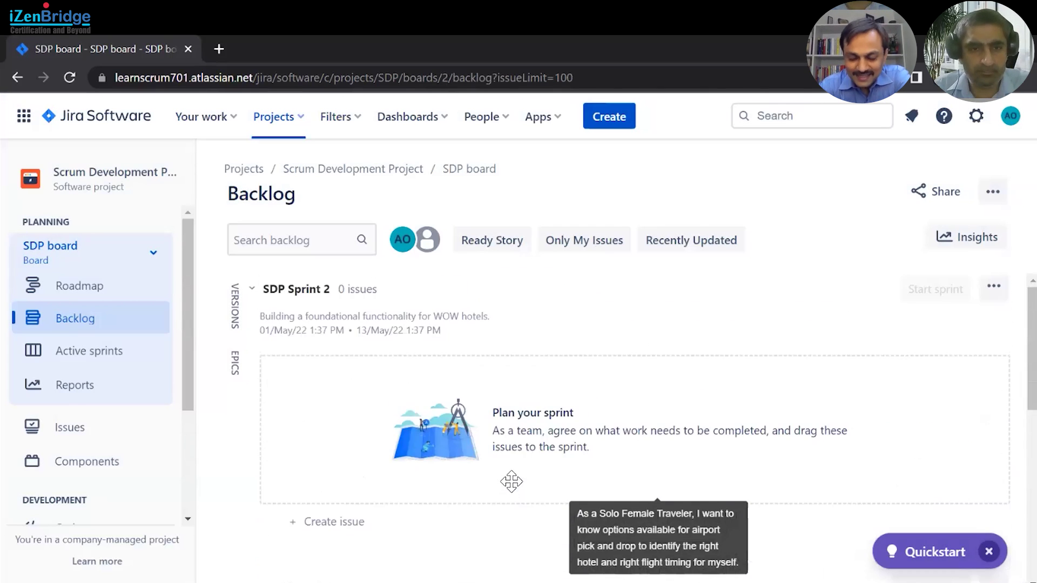
pyautogui.scroll(-2, 511, 481)
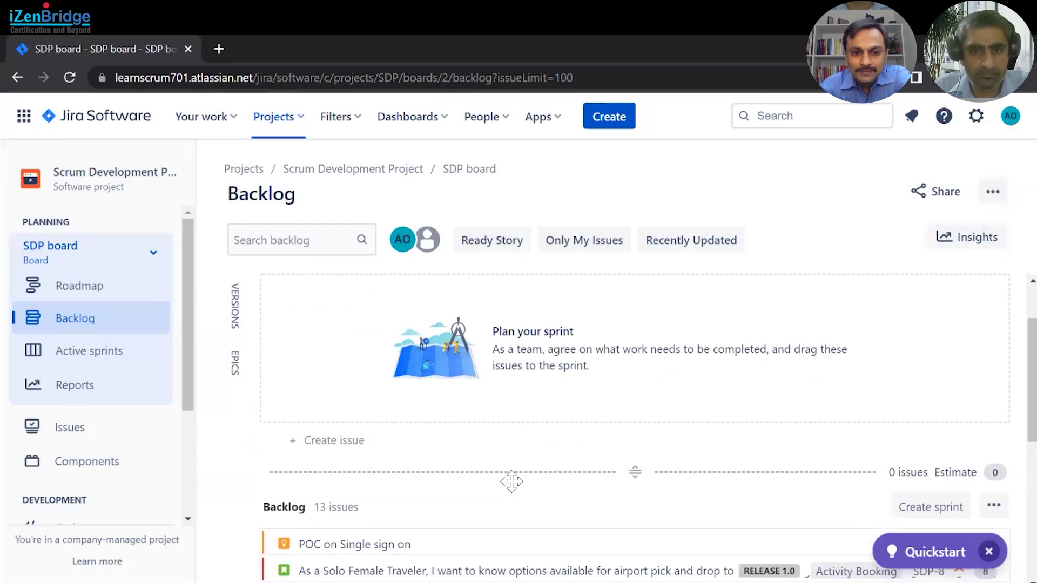
pyautogui.scroll(-2, 511, 481)
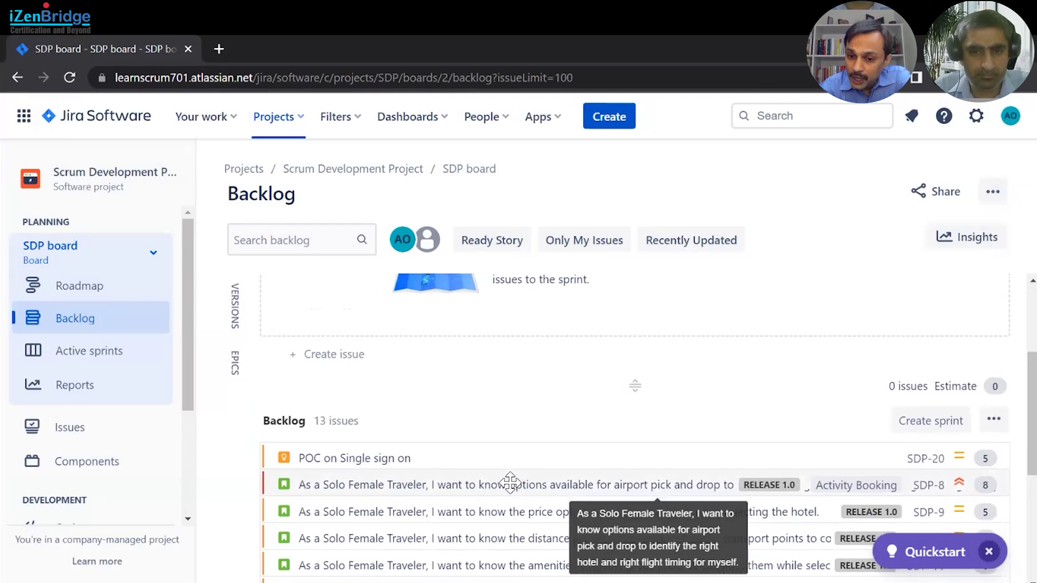
pyautogui.scroll(-2, 509, 482)
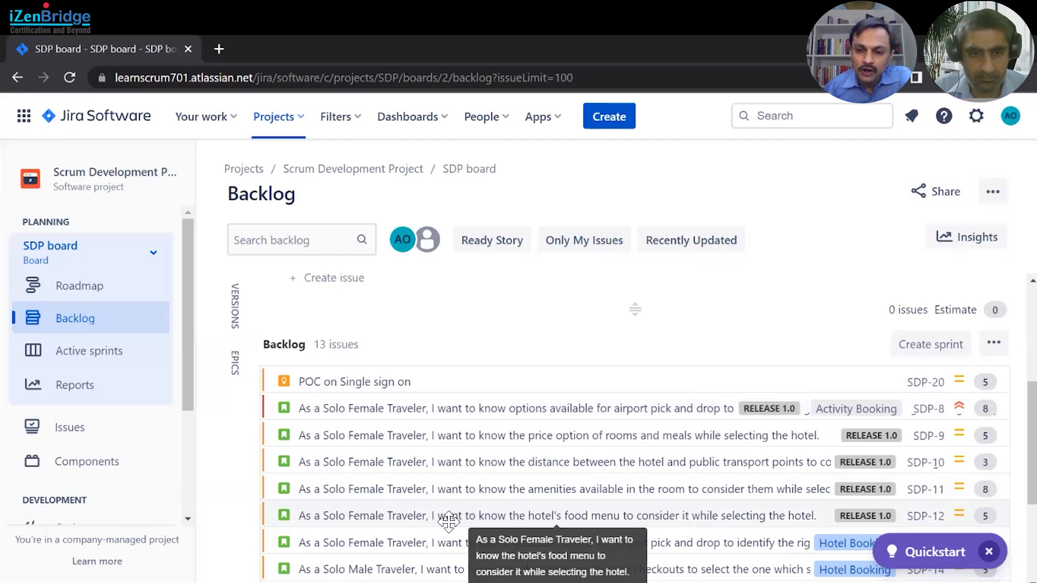
pyautogui.rightClick(469, 409)
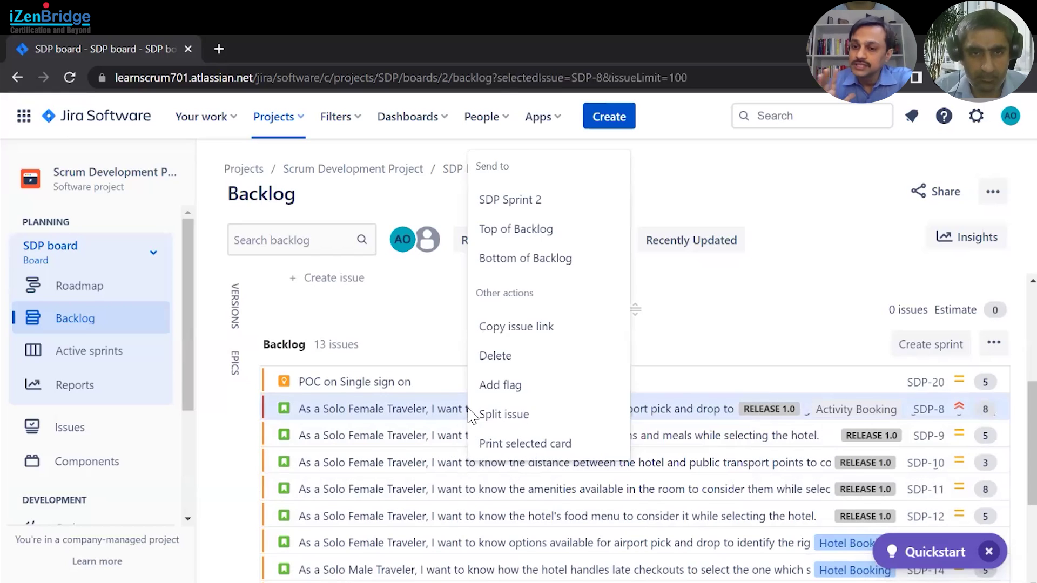
pyautogui.click(585, 216)
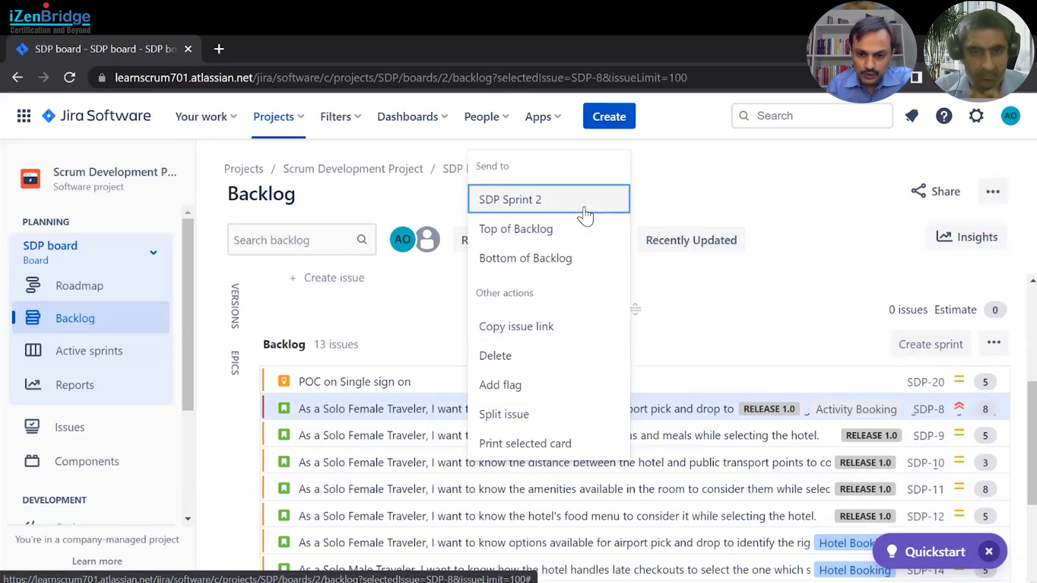
pyautogui.click(585, 216)
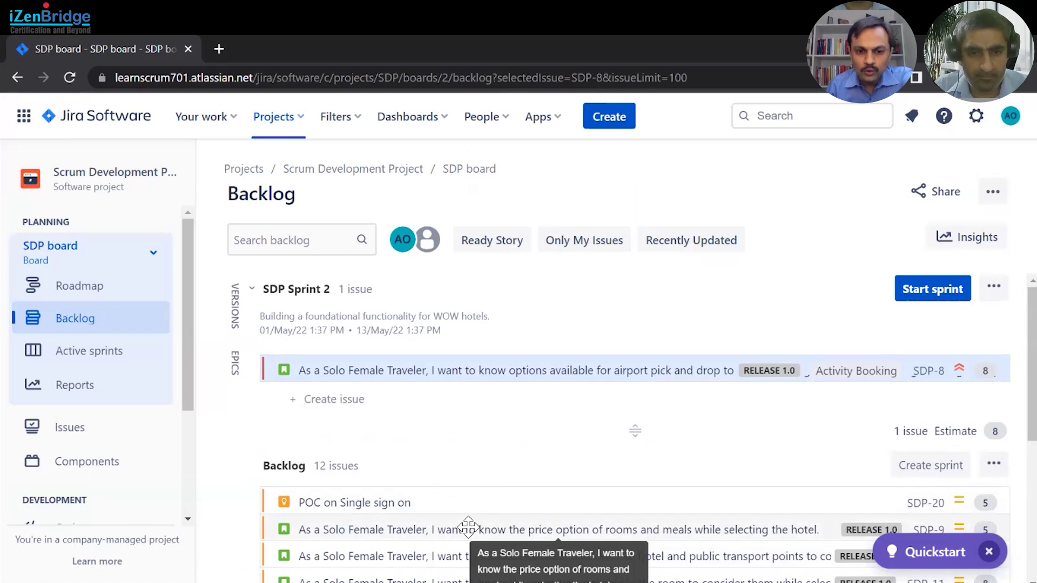
# - Send the room and meal price option story SDP-9 from the backlog to SDP Sprint 2
pyautogui.rightClick(468, 528)
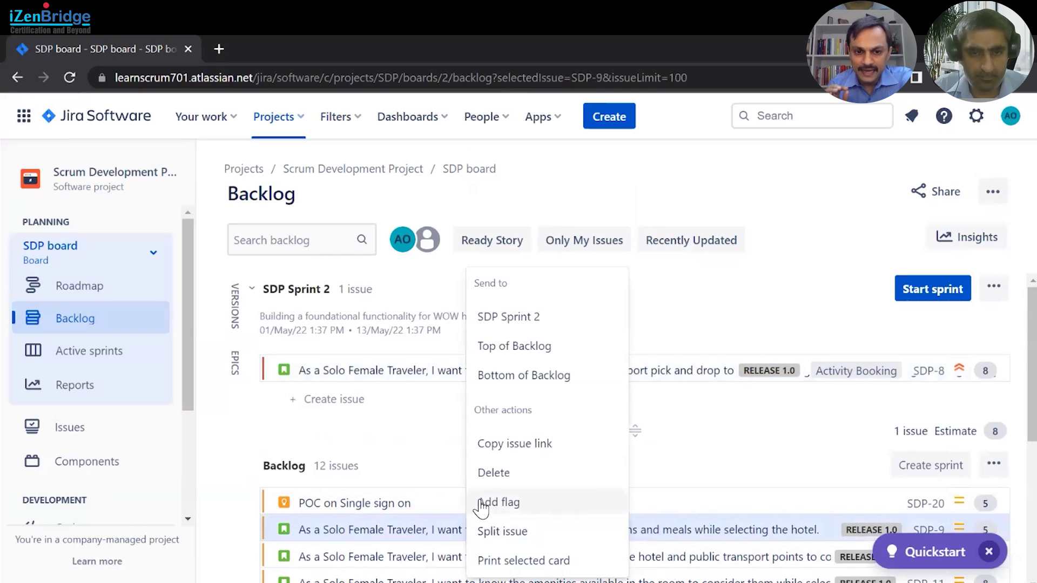
pyautogui.click(529, 322)
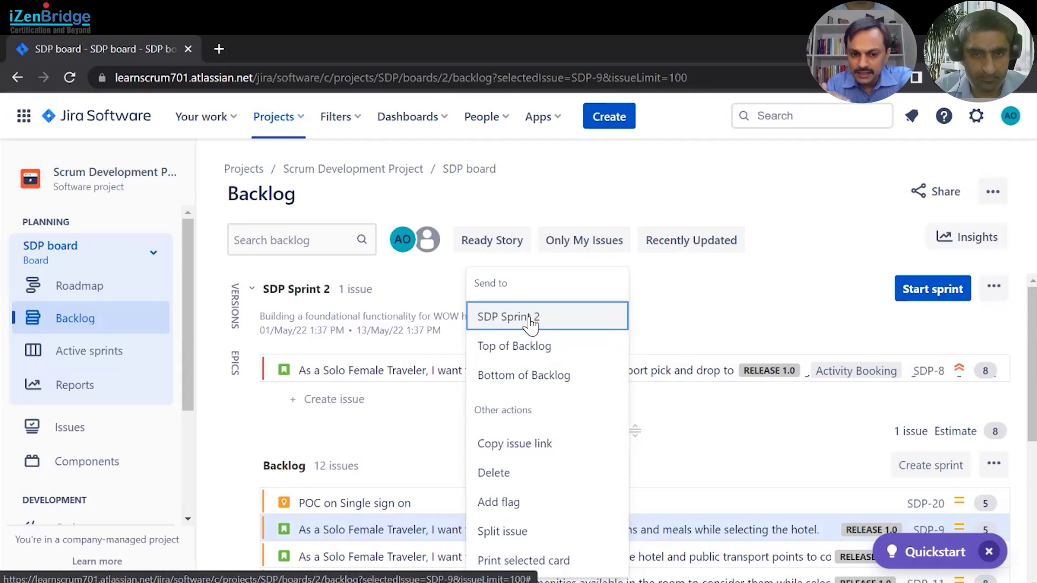
pyautogui.rightClick(531, 323)
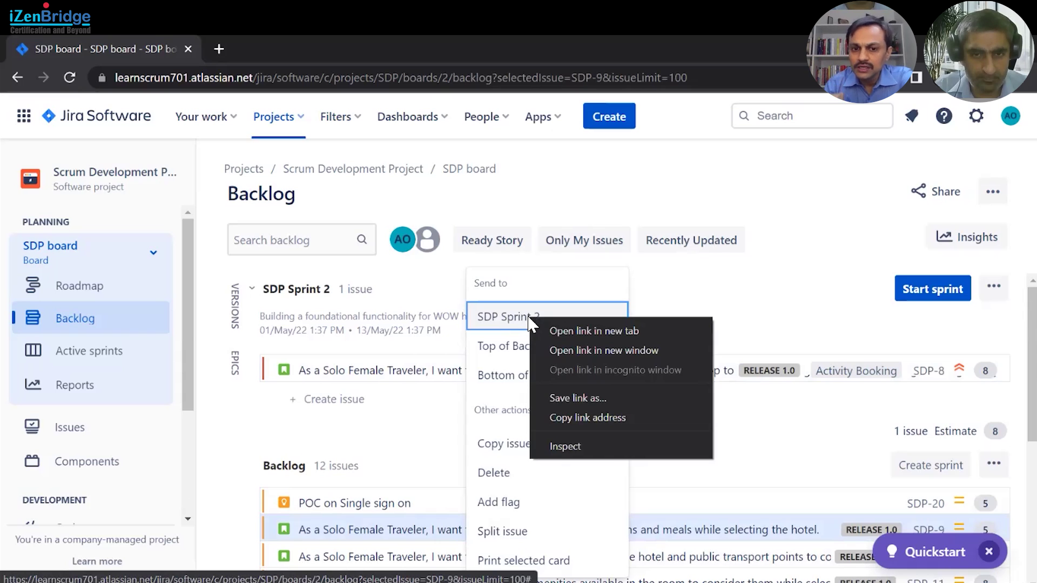
pyautogui.press('Escape')
pyautogui.click(529, 319)
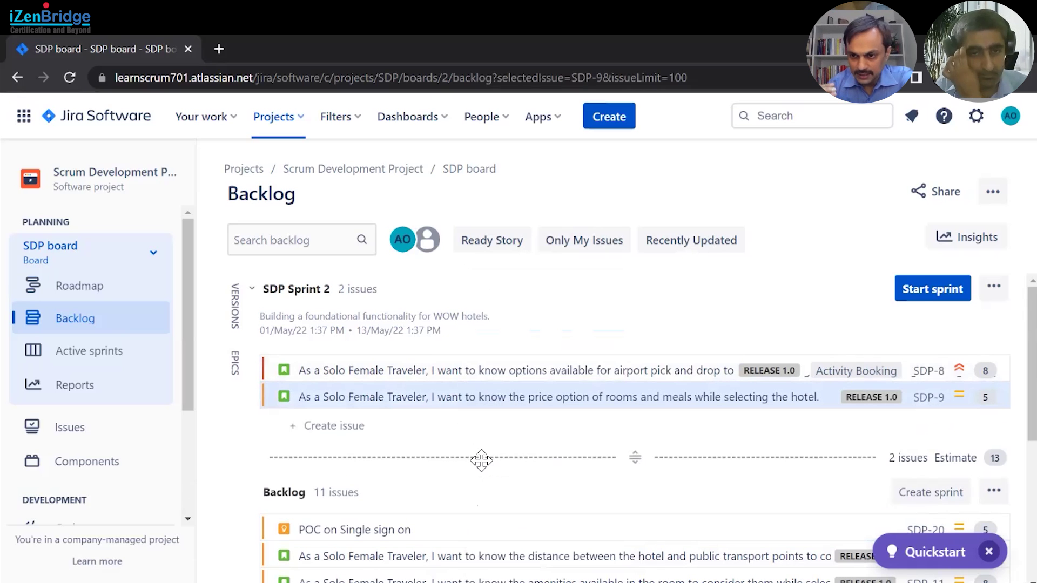
# - Move the hotel-to-public-transport distance story SDP-10 from the backlog into SDP Sprint 2, below SDP-9
pyautogui.scroll(-2, 479, 467)
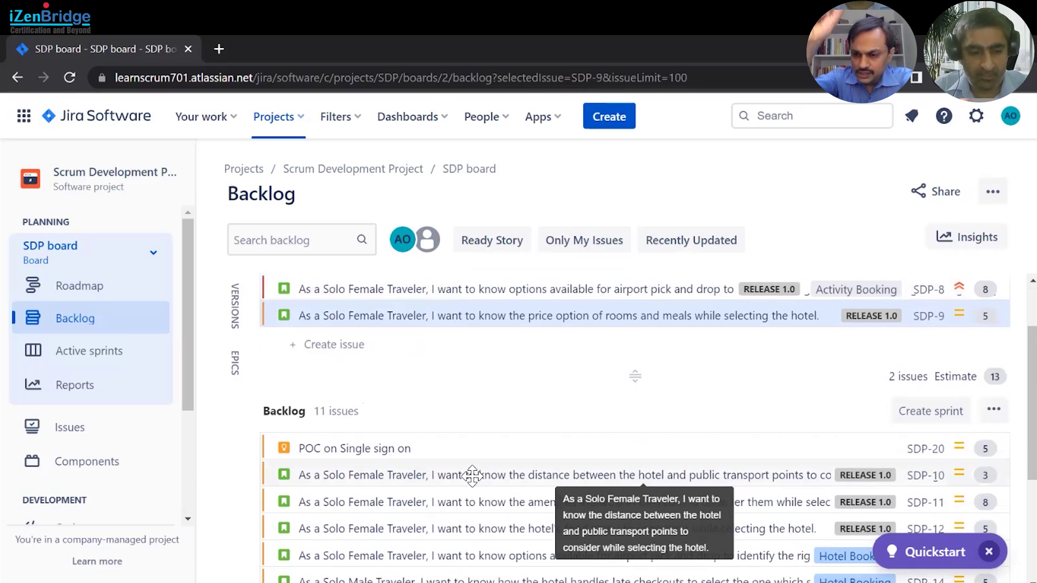
pyautogui.moveTo(472, 475); pyautogui.dragTo(464, 426)
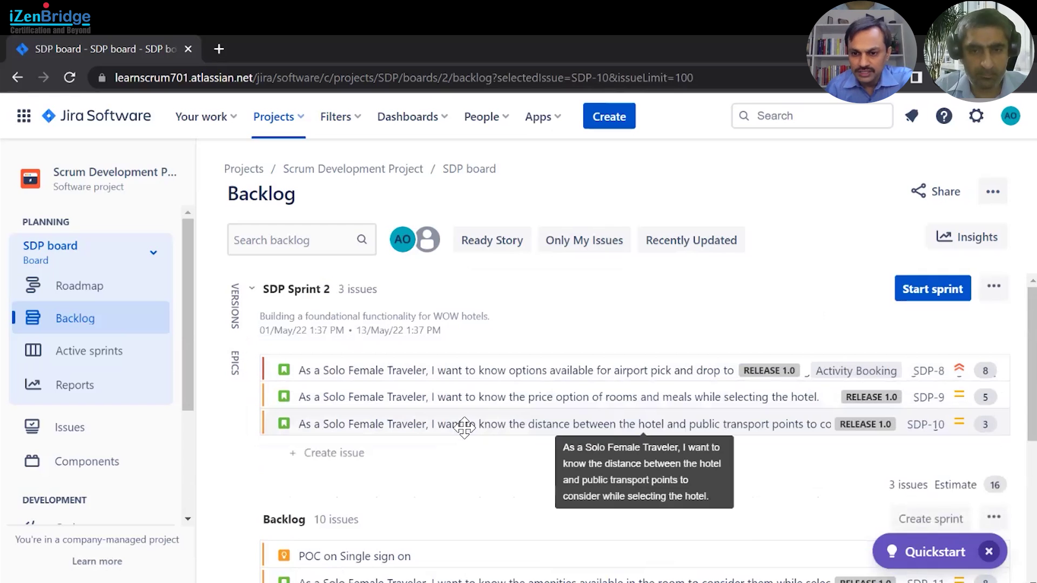
pyautogui.scroll(-3, 493, 550)
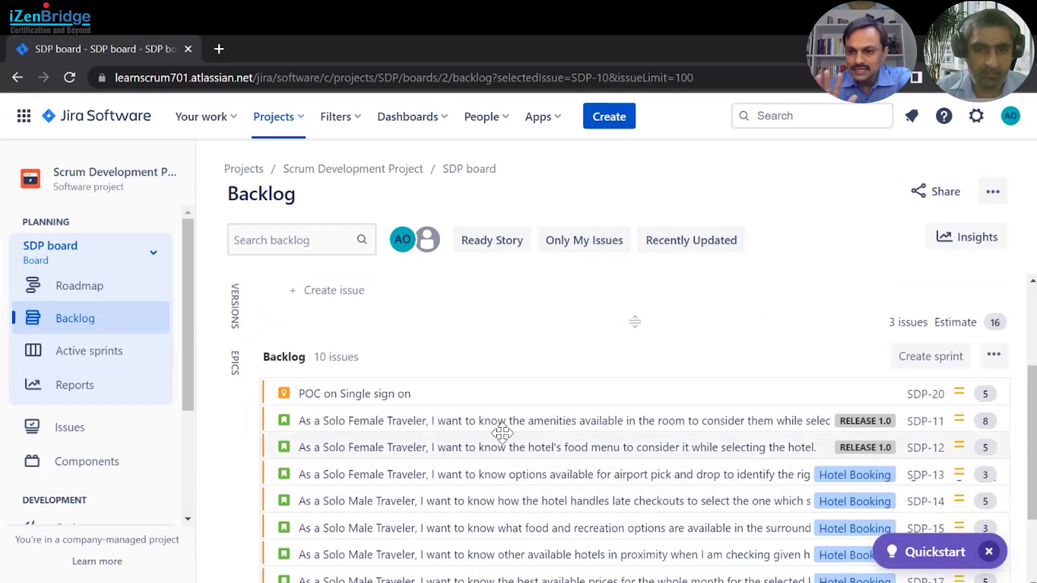
# - Move backlog stories SDP-11, SDP-12 and SDP-13 together into SDP Sprint 2 between SDP-9 and SDP-10, and close the issue details
pyautogui.click(502, 424)
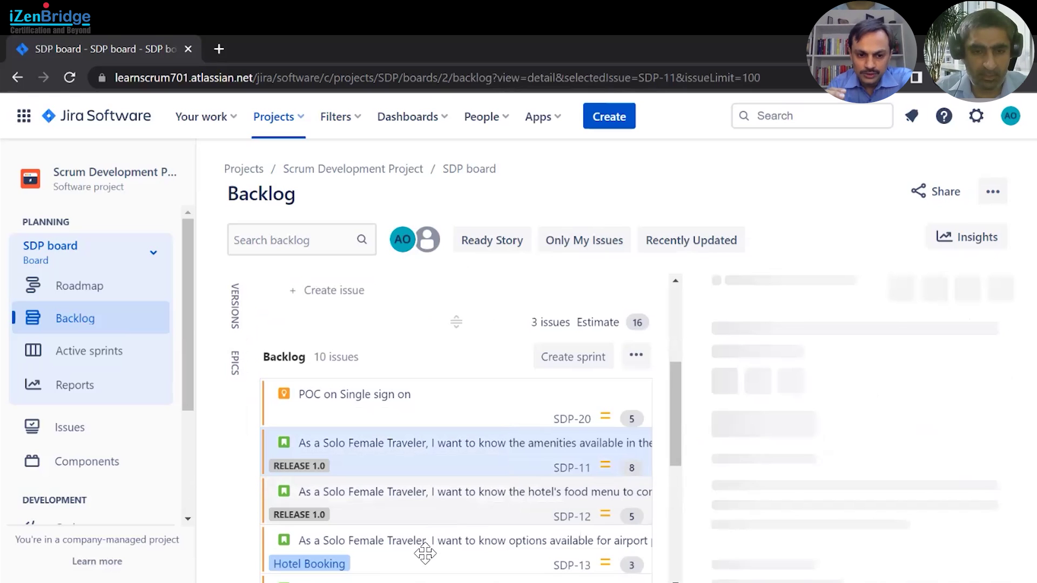
pyautogui.keyDown('shift'); pyautogui.click(425, 553); pyautogui.keyUp('shift')
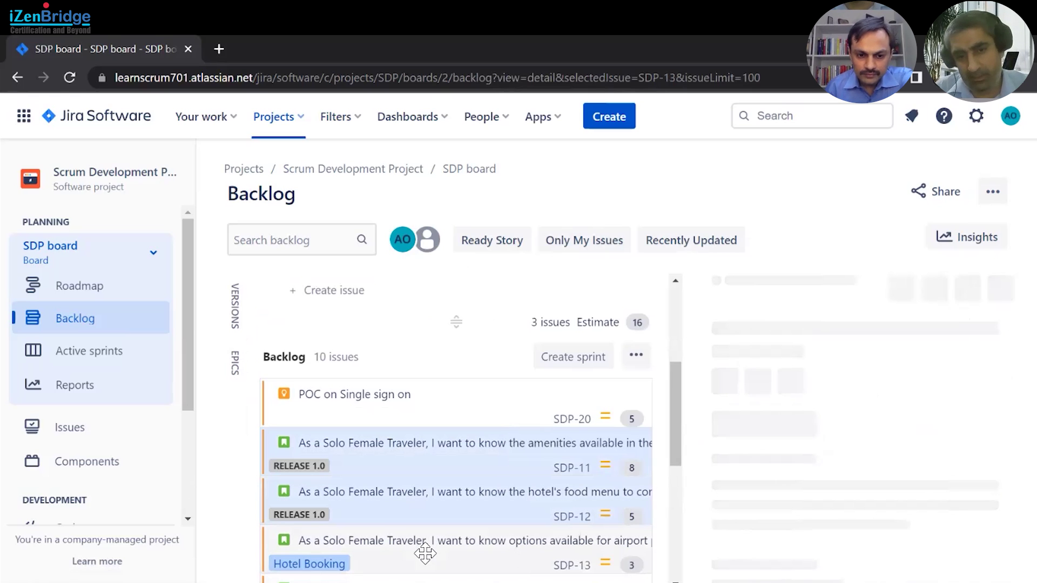
pyautogui.moveTo(443, 516); pyautogui.dragTo(440, 364)
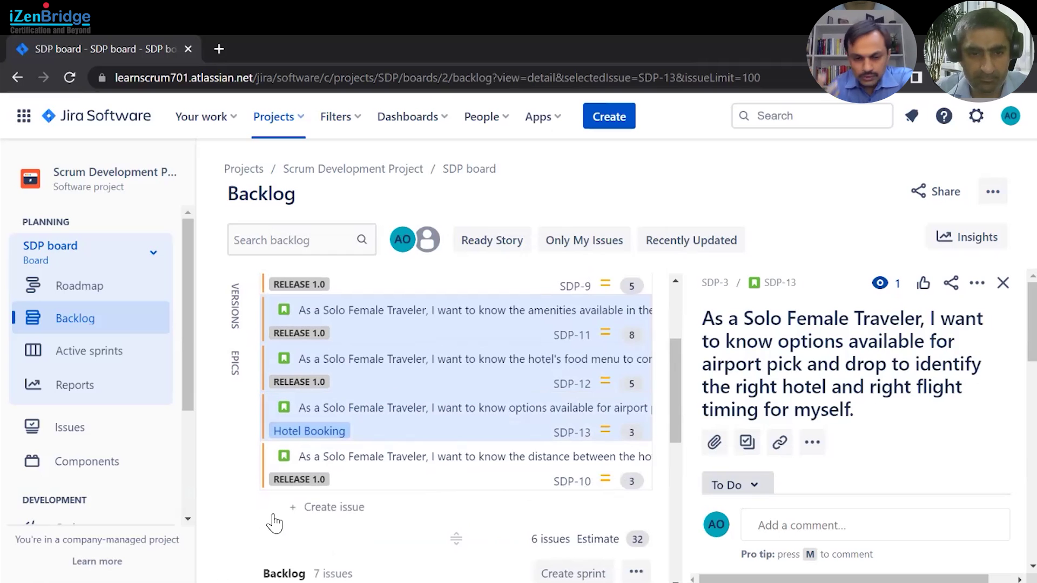
pyautogui.press('Escape')
pyautogui.scroll(3, 693, 443)
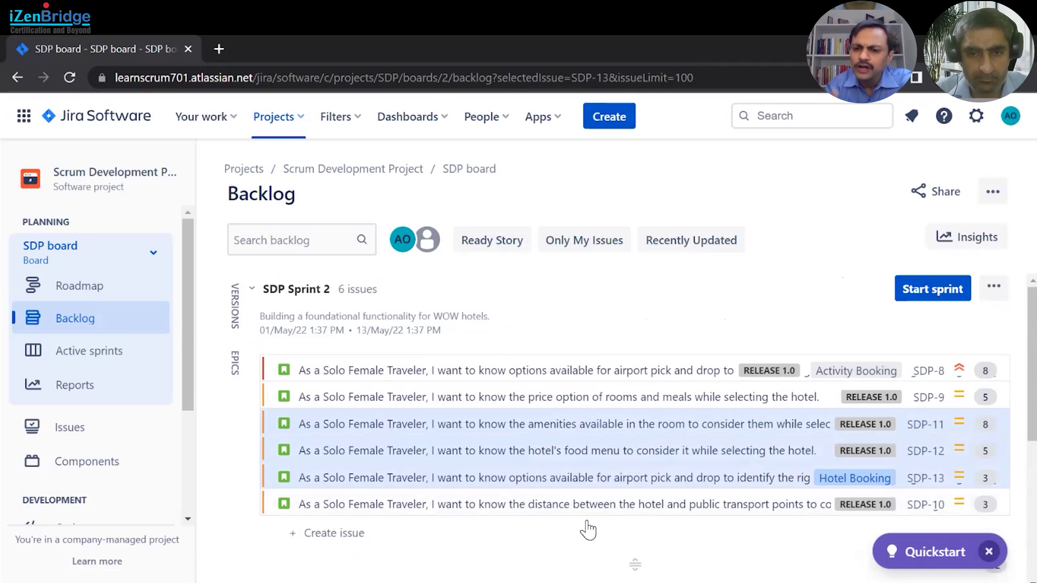
# - Review the stories and estimates in SDP Sprint 2 and the items remaining in the backlog
pyautogui.scroll(-2, 588, 529)
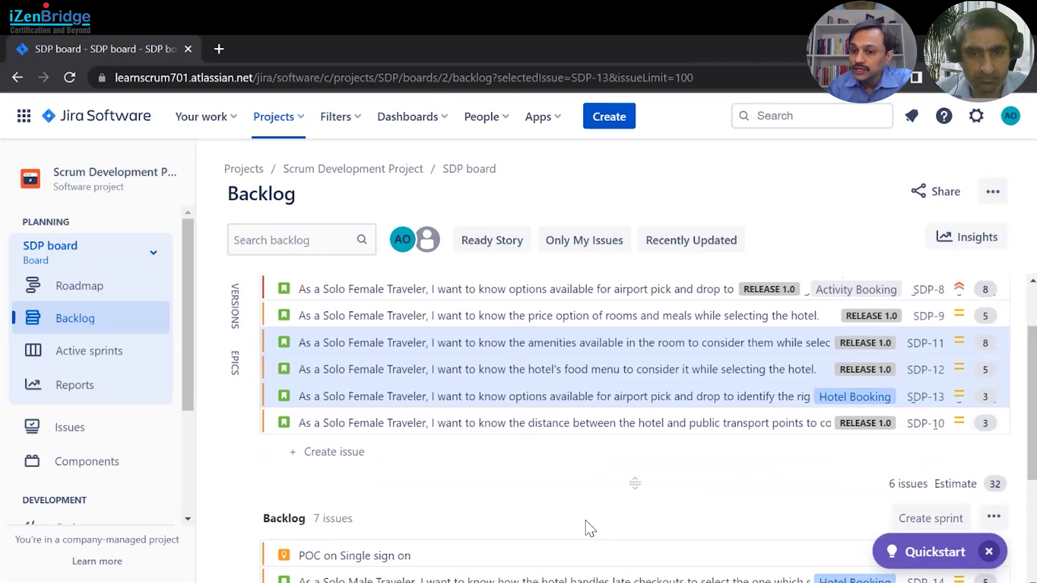
pyautogui.scroll(-2, 586, 523)
pyautogui.scroll(-2, 586, 522)
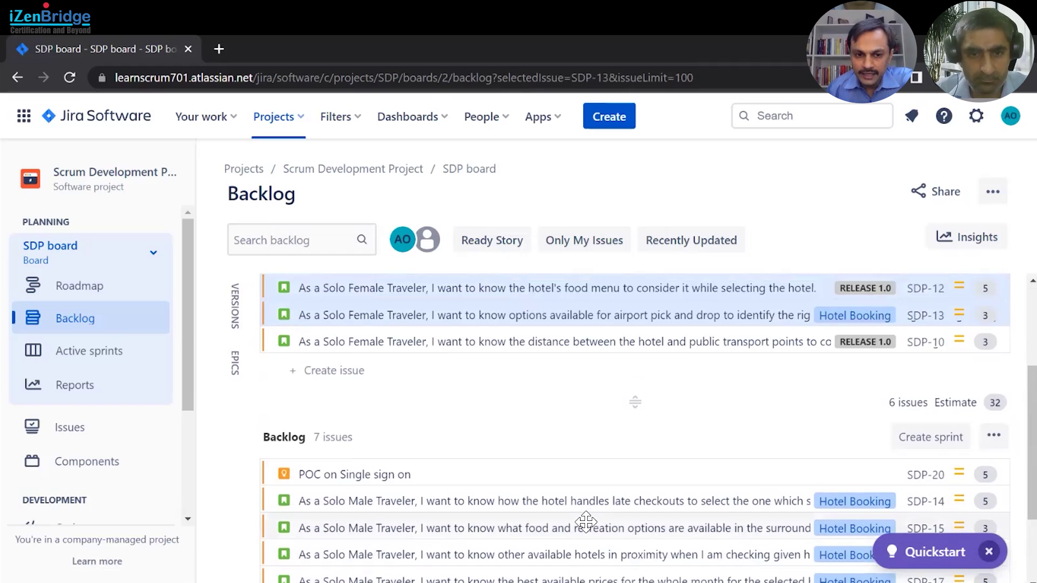
pyautogui.scroll(3, 586, 522)
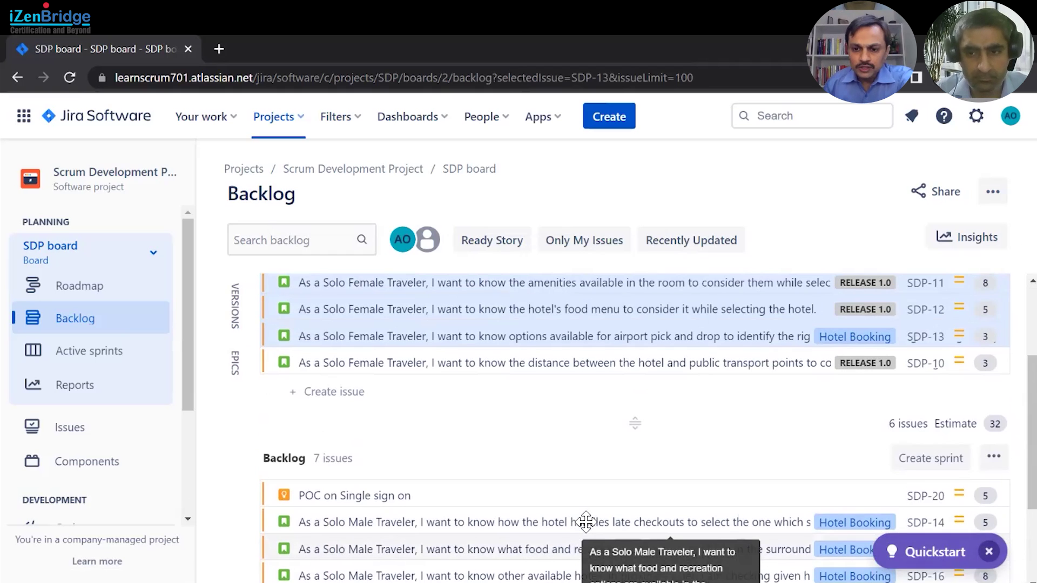
pyautogui.scroll(3, 590, 528)
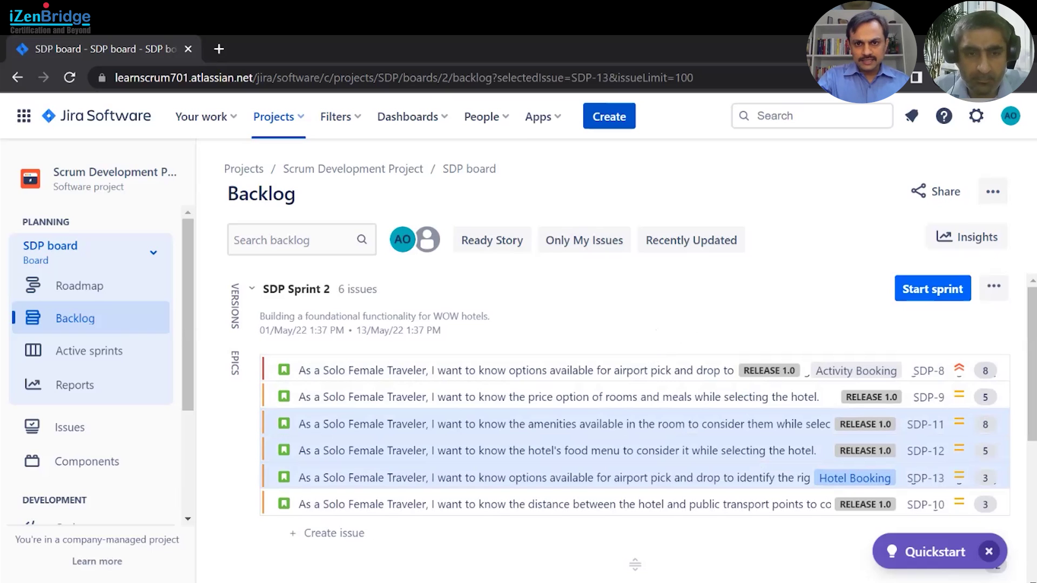
pyautogui.keyDown('ctrl'); pyautogui.click(654, 419); pyautogui.keyUp('ctrl')
pyautogui.keyDown('ctrl'); pyautogui.click(654, 418); pyautogui.keyUp('ctrl')
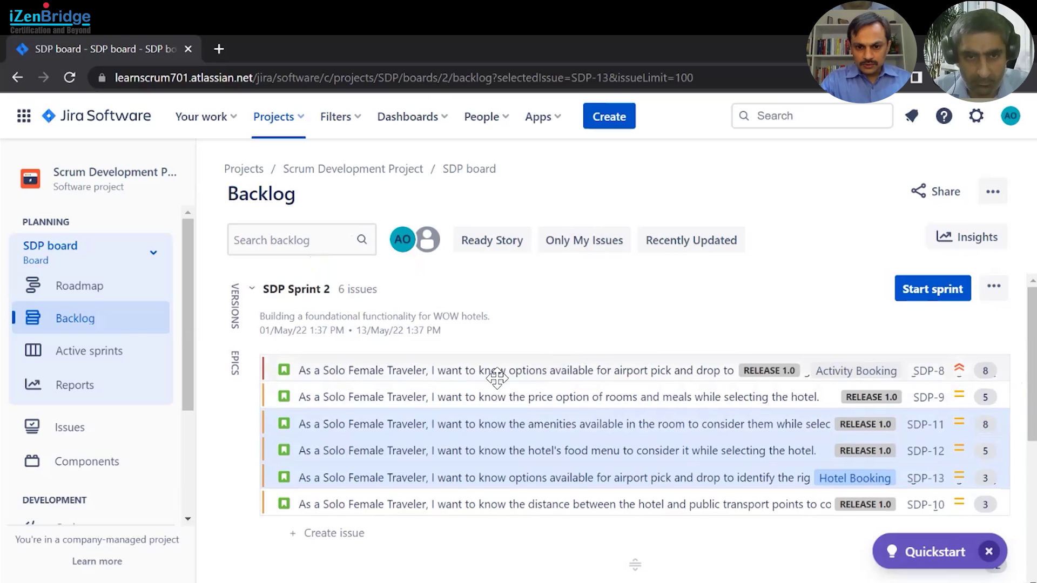
# - Open the airport pick and drop story SDP-8 in a separate tab and add a subtask named "Development"
pyautogui.middleClick(927, 370)
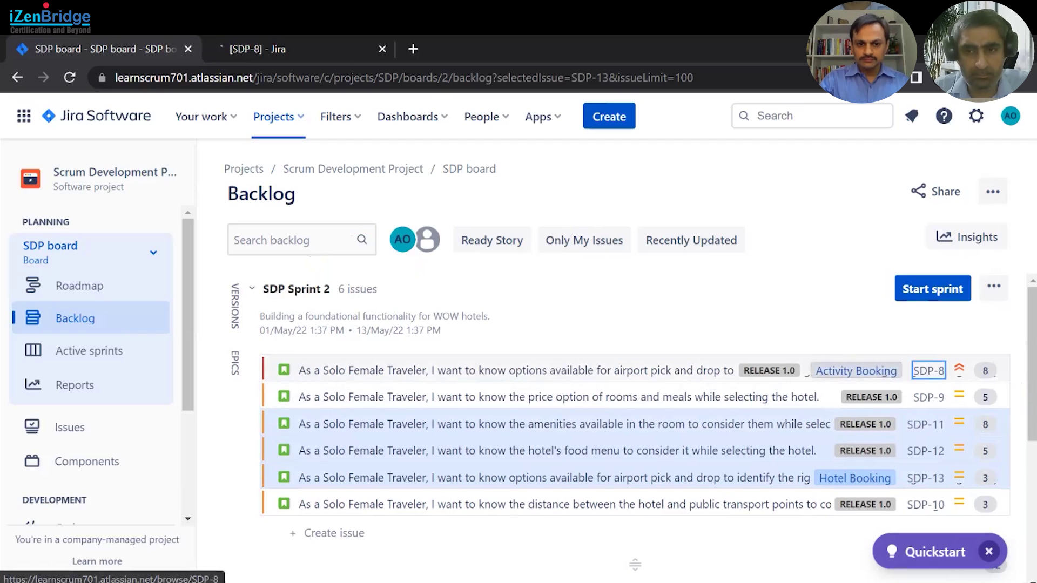
pyautogui.click(285, 46)
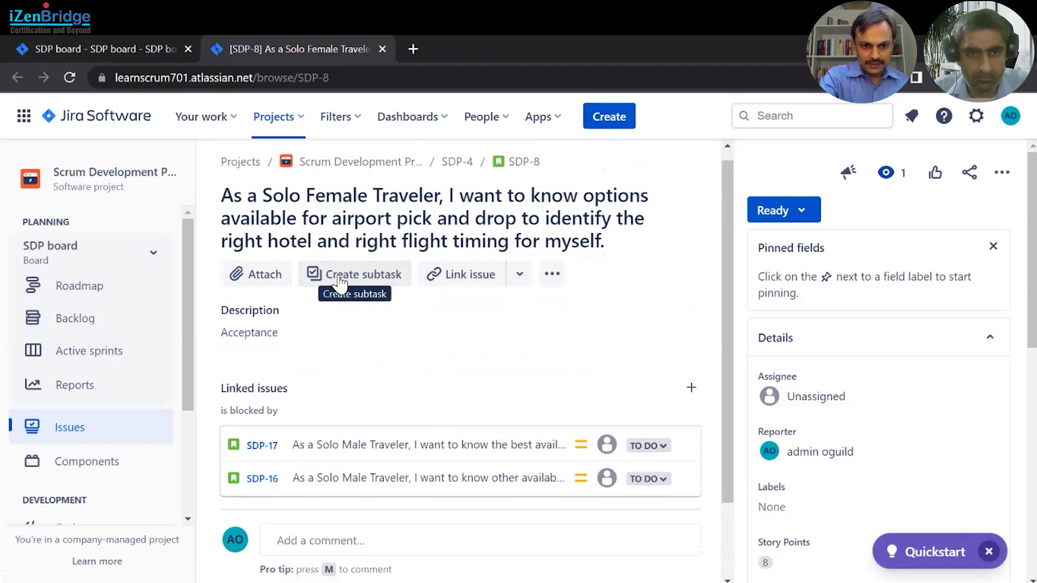
pyautogui.click(372, 280)
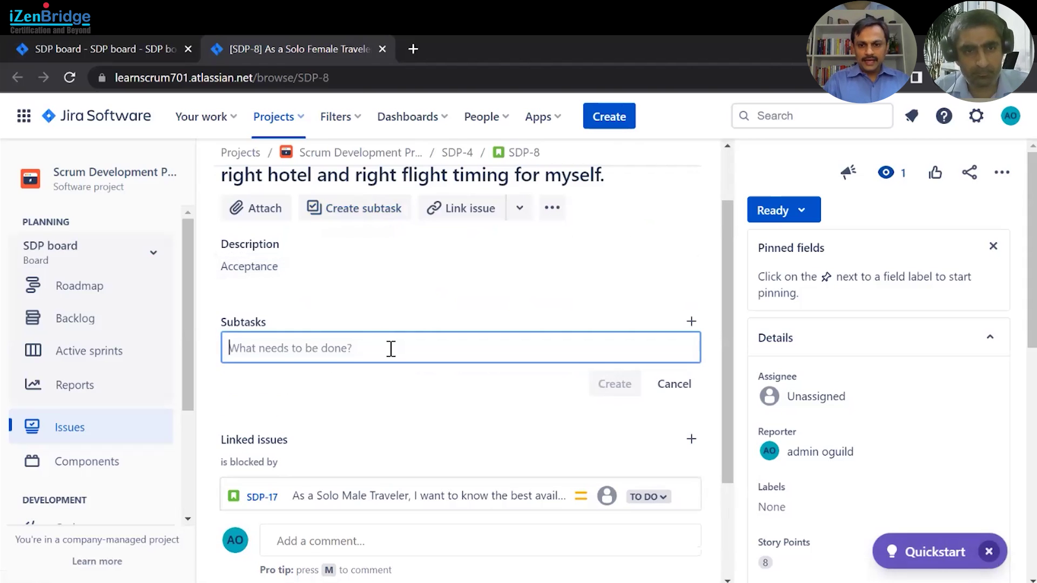
pyautogui.write('Develo')
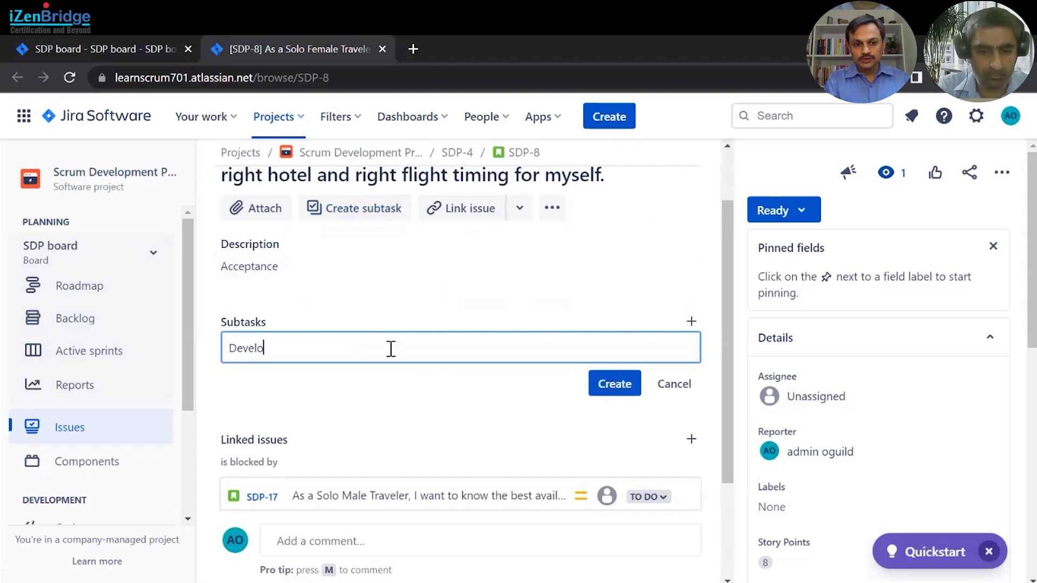
pyautogui.write('ment')
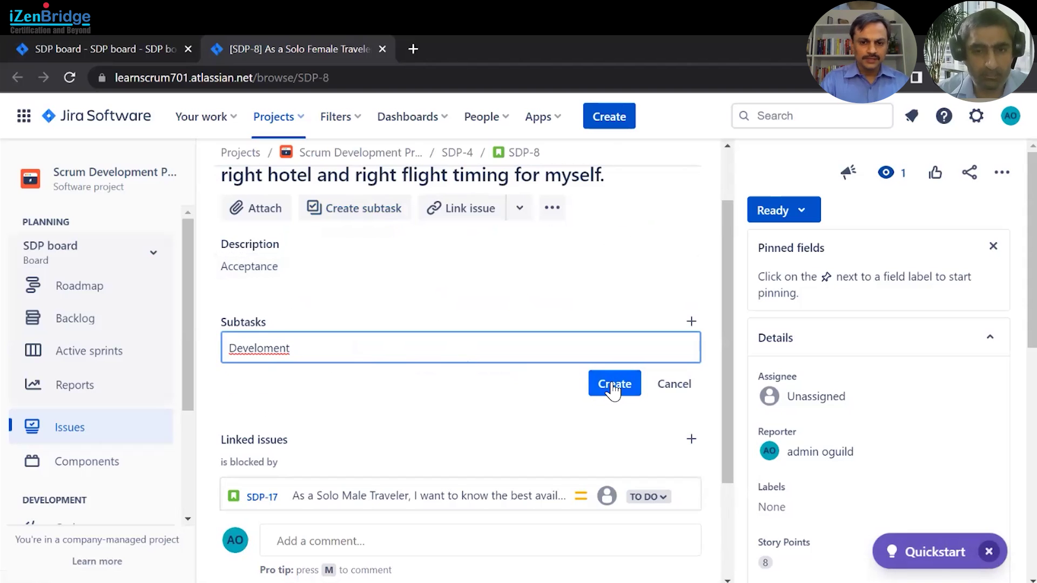
pyautogui.click(266, 350)
pyautogui.rightClick(267, 350)
pyautogui.click(319, 364)
pyautogui.click(608, 383)
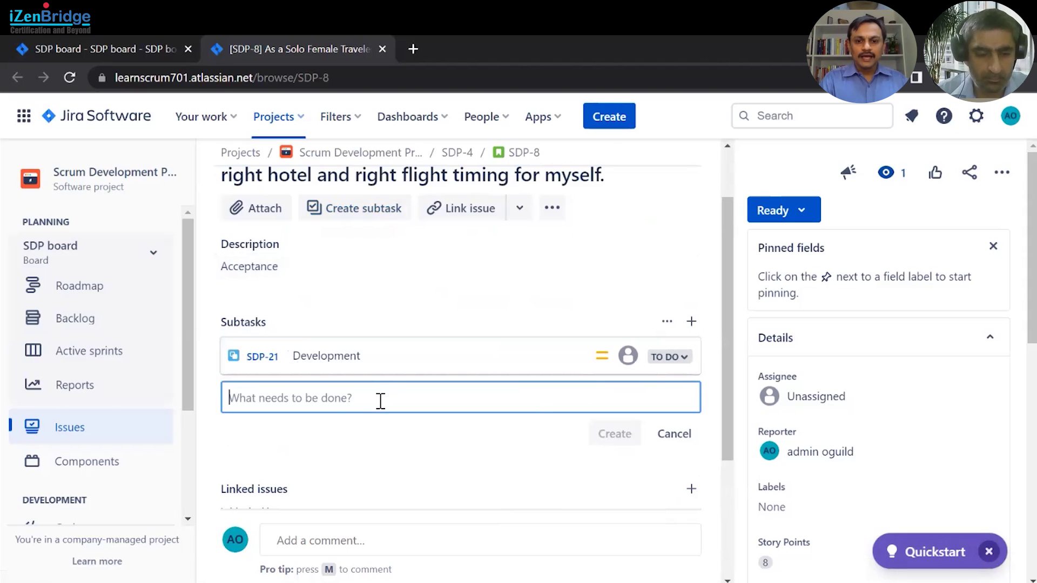
# - Add a second subtask named "Unit Testing" to SDP-8 and check the assignee options of the Development subtask
pyautogui.write('Unit ')
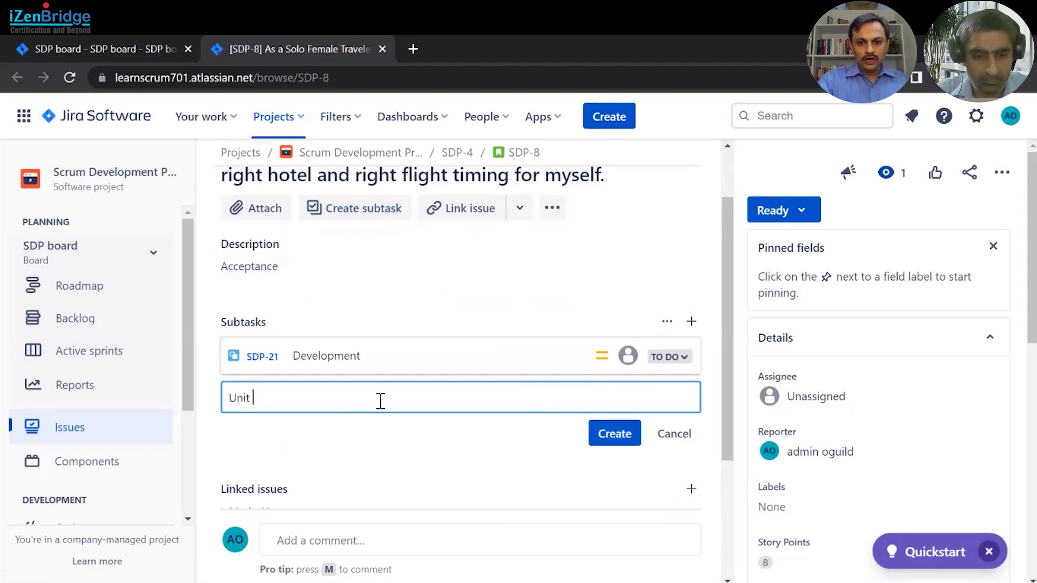
pyautogui.write('Testing')
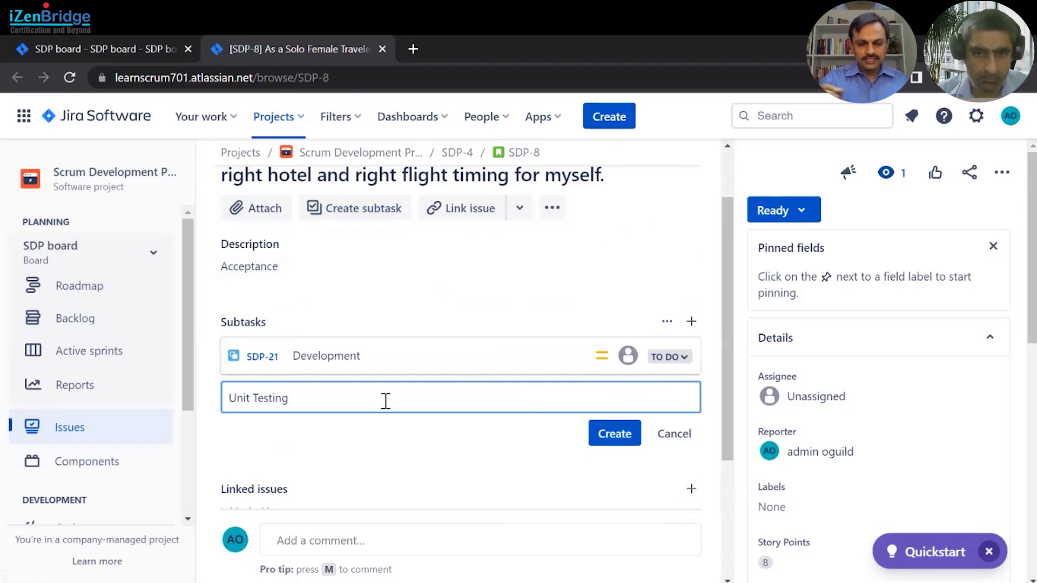
pyautogui.press('Return')
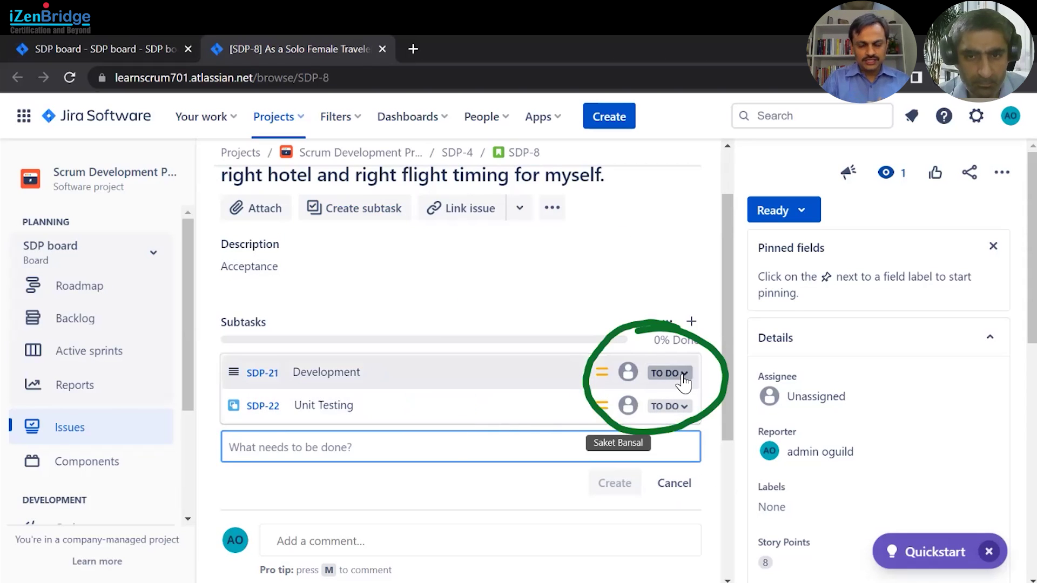
pyautogui.click(628, 373)
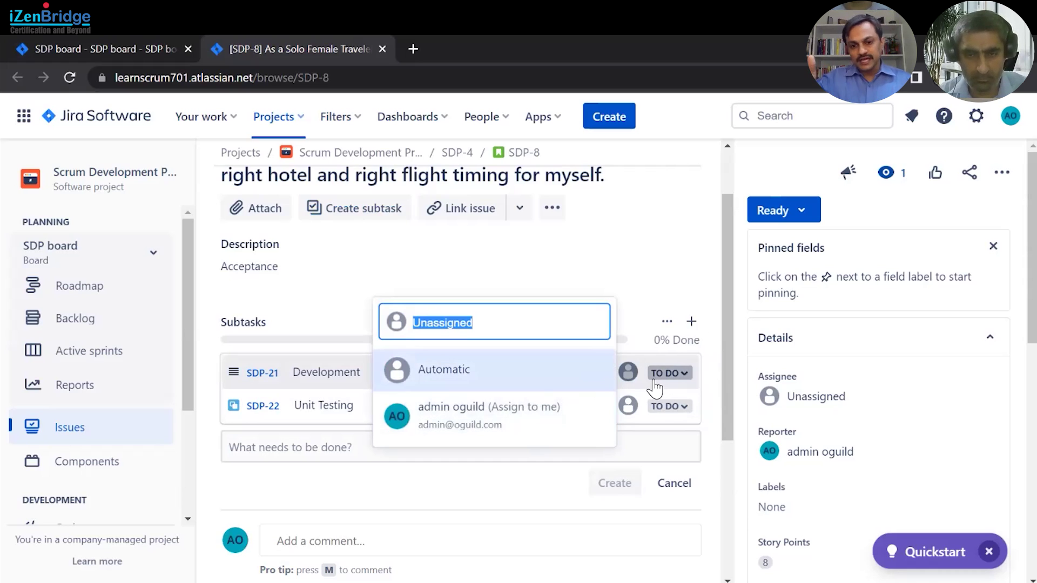
pyautogui.click(425, 494)
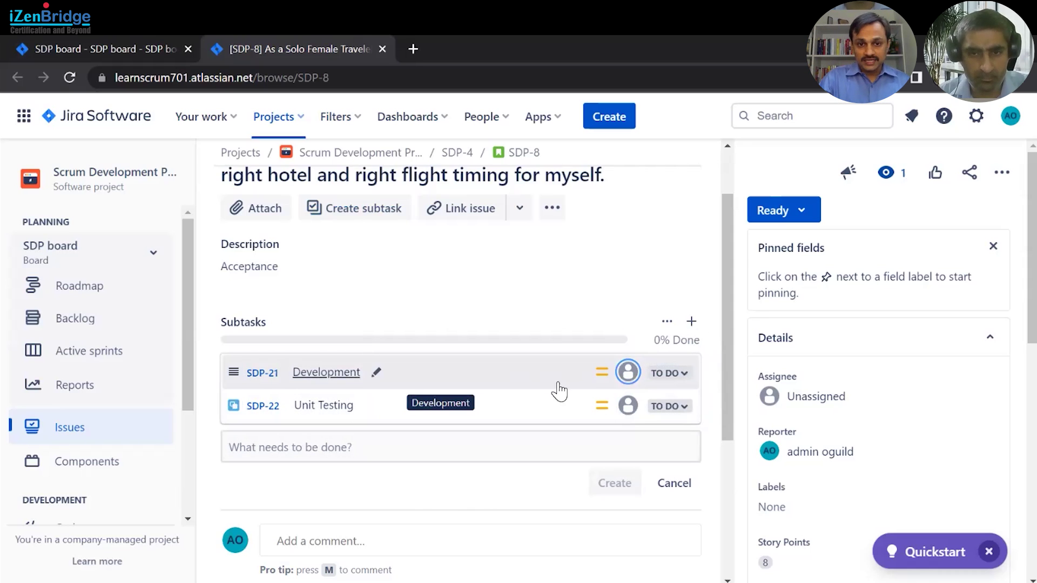
# - Open the Development subtask SDP-21 and set its original estimate to 8h
pyautogui.click(605, 373)
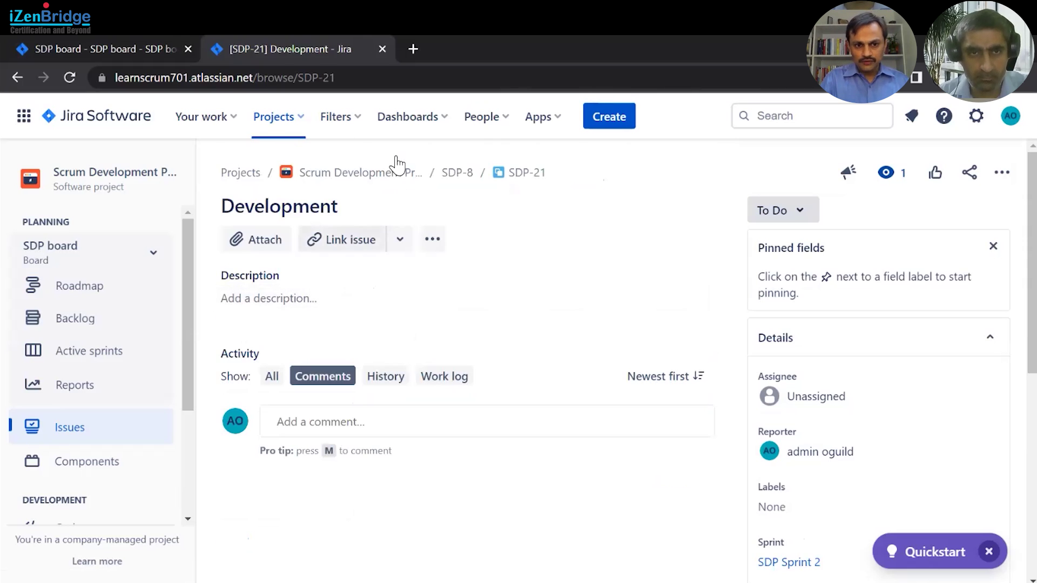
pyautogui.scroll(-4, 791, 319)
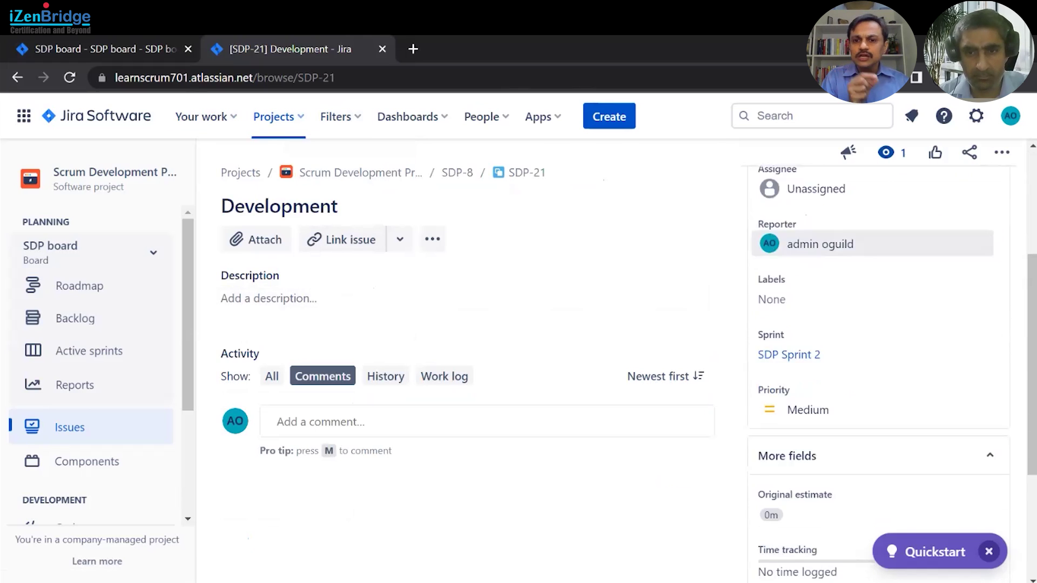
pyautogui.scroll(-1, 791, 243)
pyautogui.scroll(-2, 877, 351)
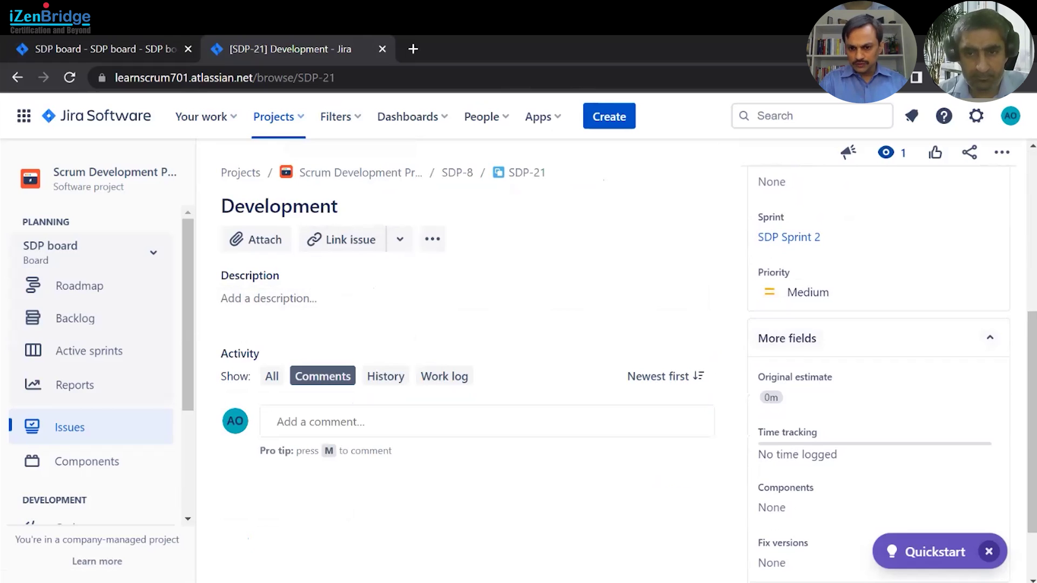
pyautogui.scroll(-2, 821, 329)
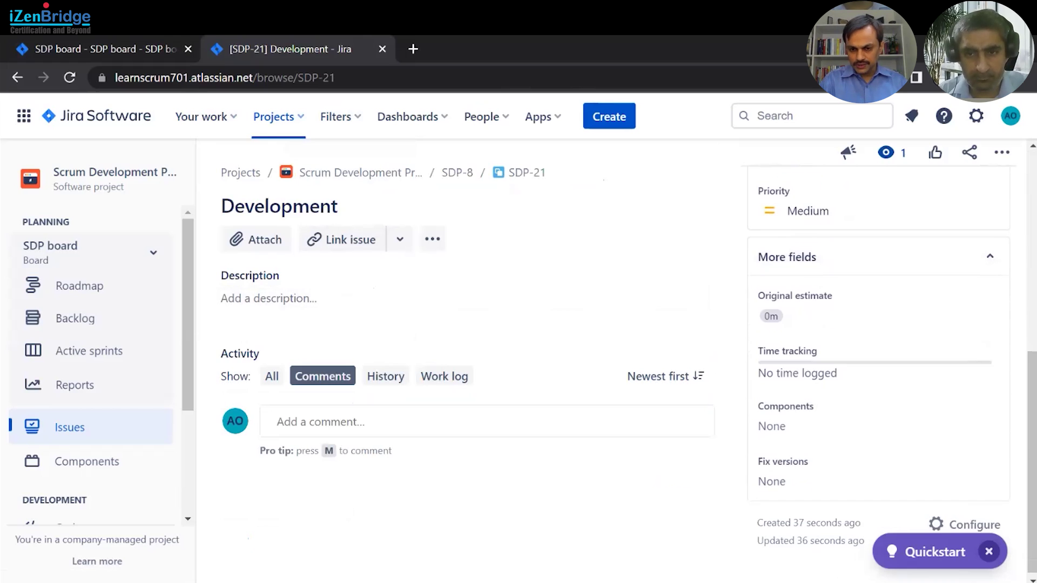
pyautogui.click(821, 324)
pyautogui.moveTo(821, 324); pyautogui.dragTo(762, 324)
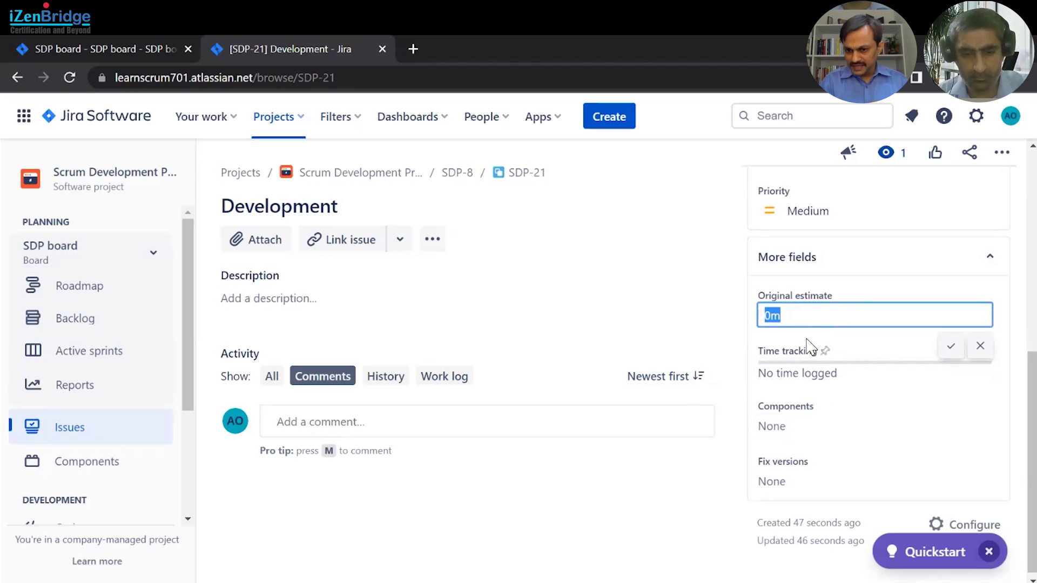
pyautogui.write('8h')
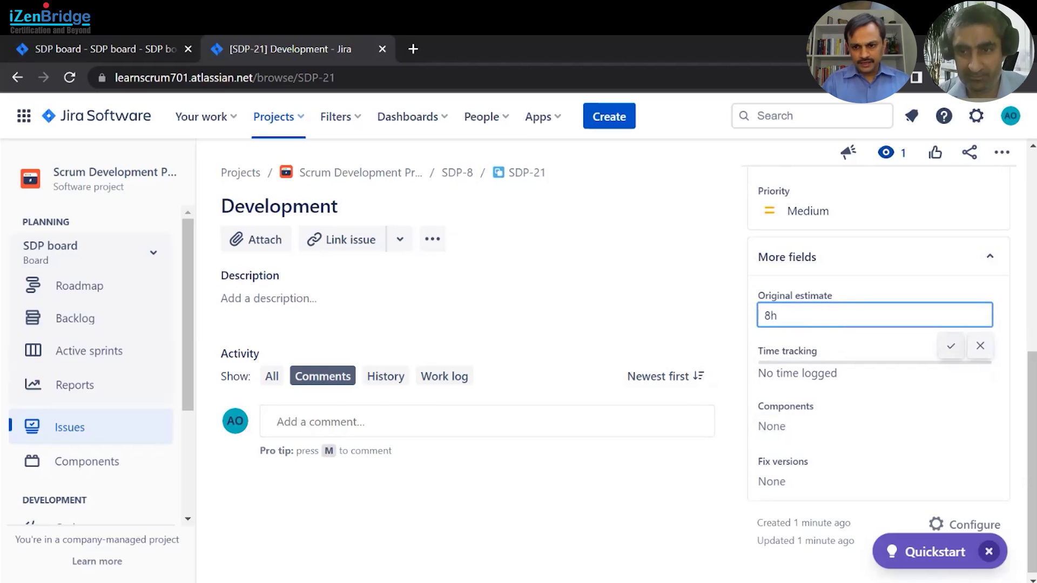
pyautogui.press('Return')
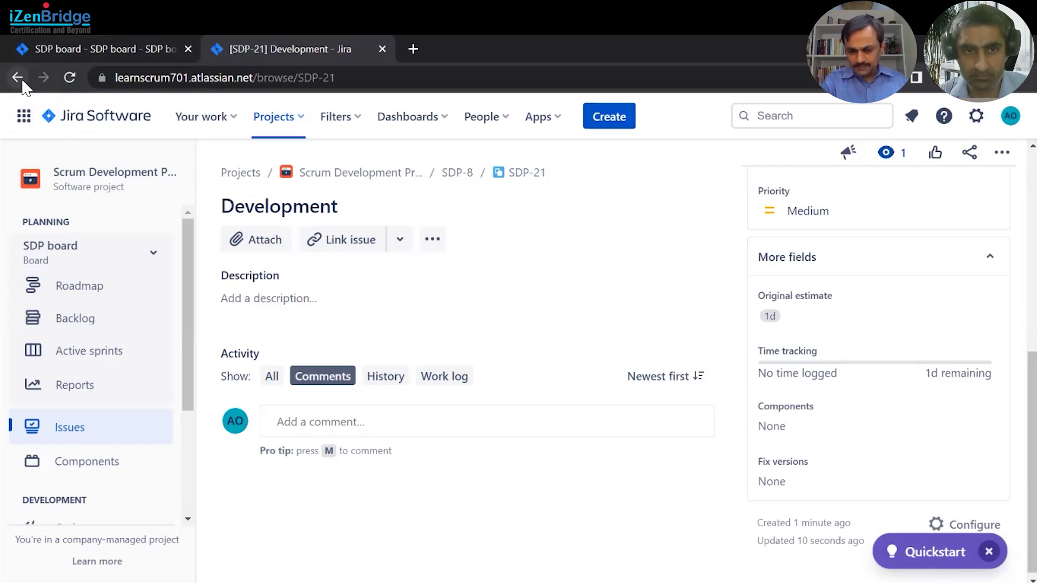
# - Return to SDP-8, open its Unit Testing subtask SDP-22 in a separate tab and set the original estimate to 16h
pyautogui.click(457, 174)
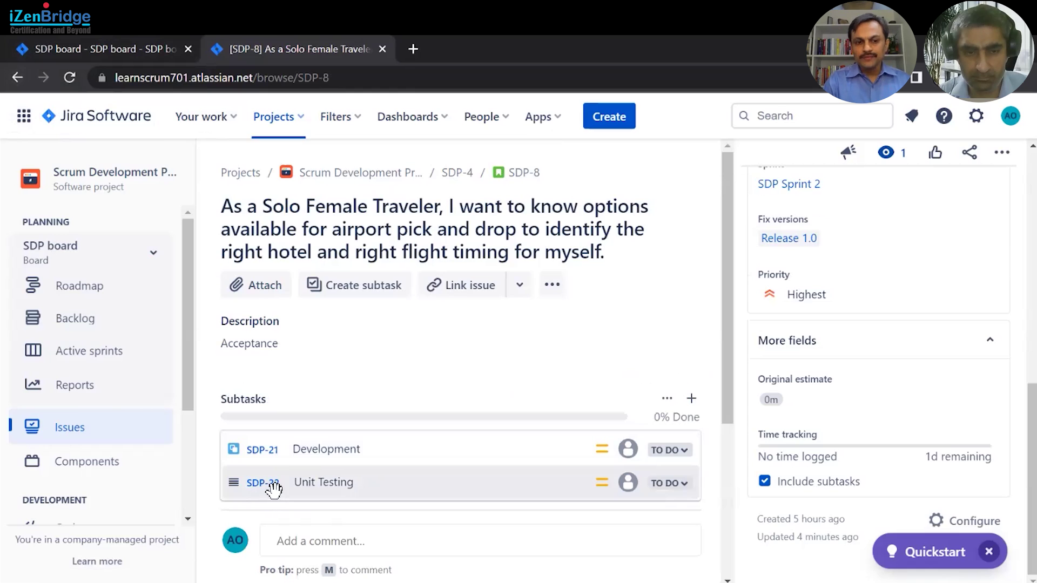
pyautogui.click(263, 483)
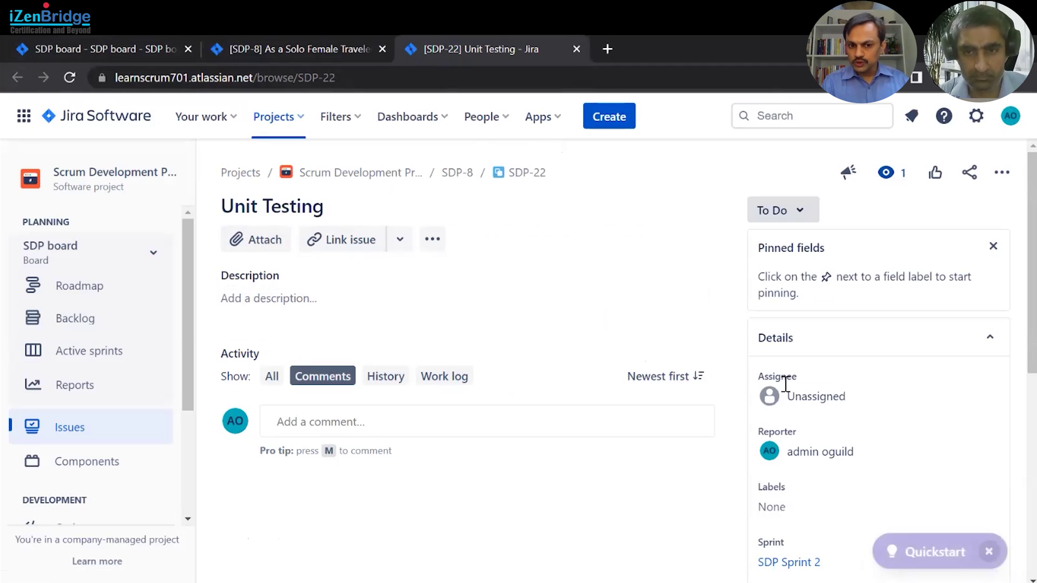
pyautogui.scroll(-3, 786, 382)
pyautogui.scroll(-3, 811, 405)
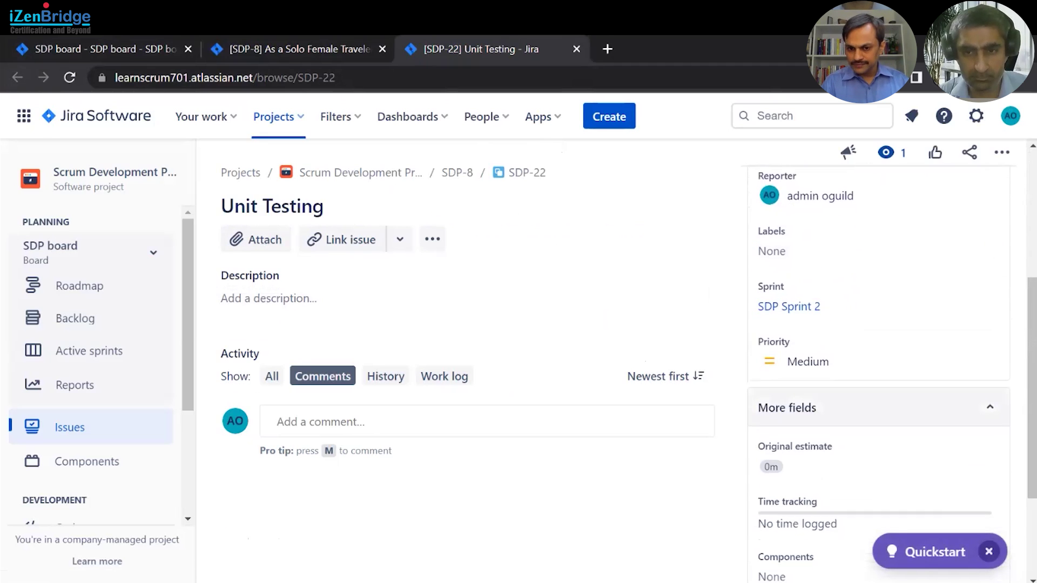
pyautogui.click(820, 398)
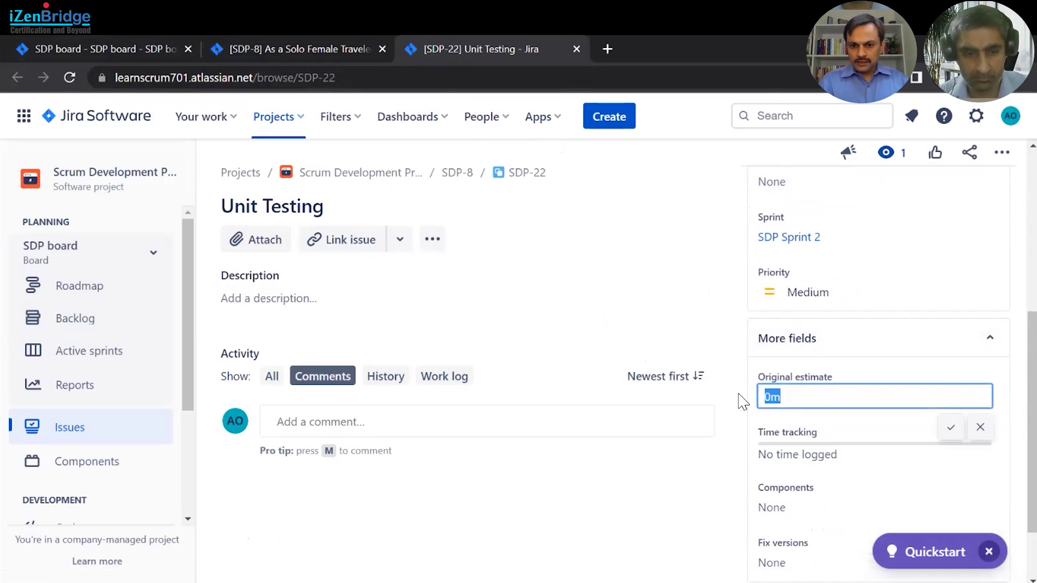
pyautogui.write('16h')
pyautogui.press('Return')
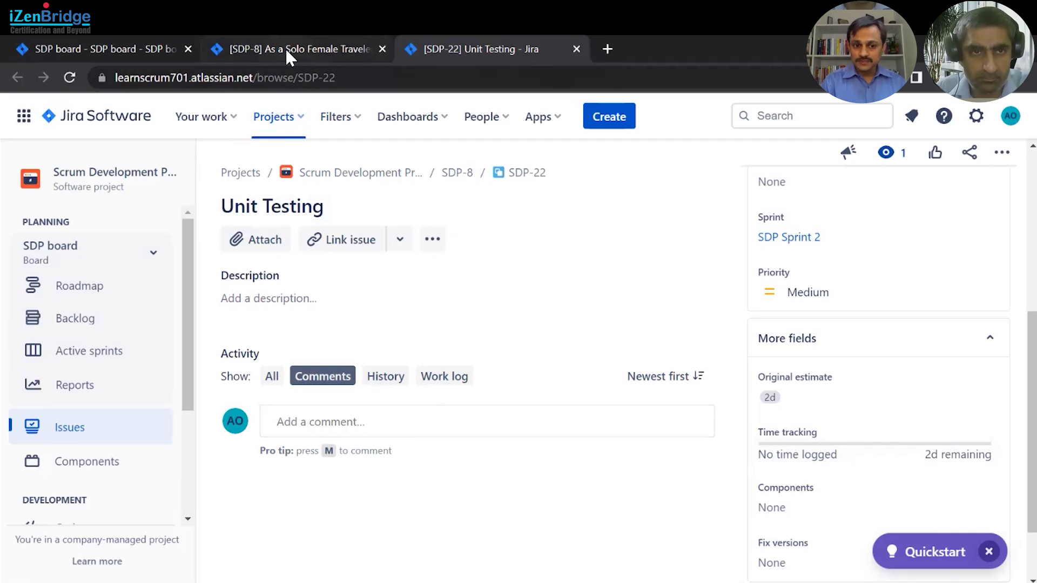
# - Return to the SDP board backlog, reload it and close the SDP-8 and SDP-22 tabs
pyautogui.click(137, 54)
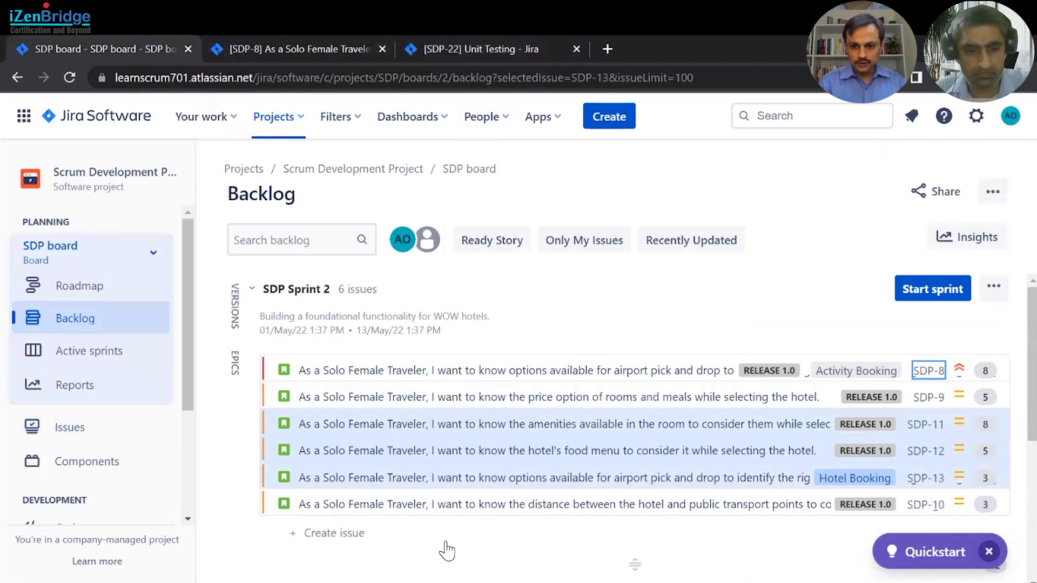
pyautogui.press('F5')
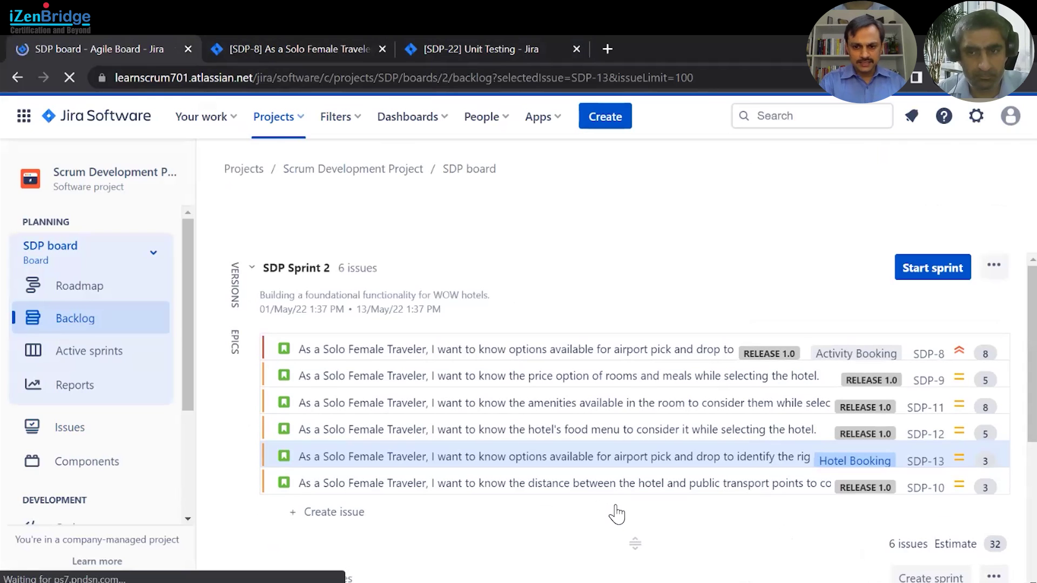
pyautogui.click(385, 49)
pyautogui.click(382, 49)
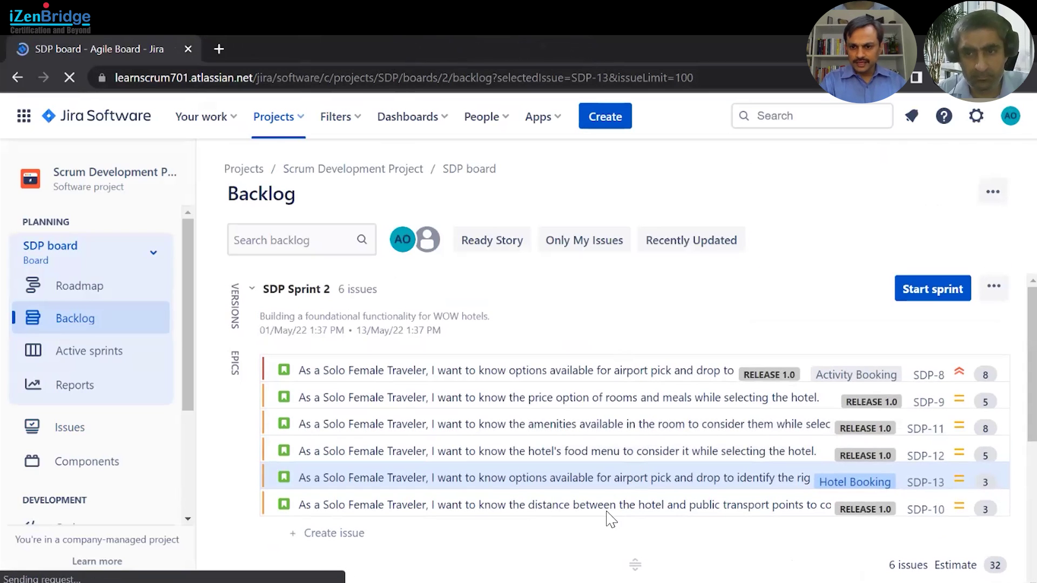
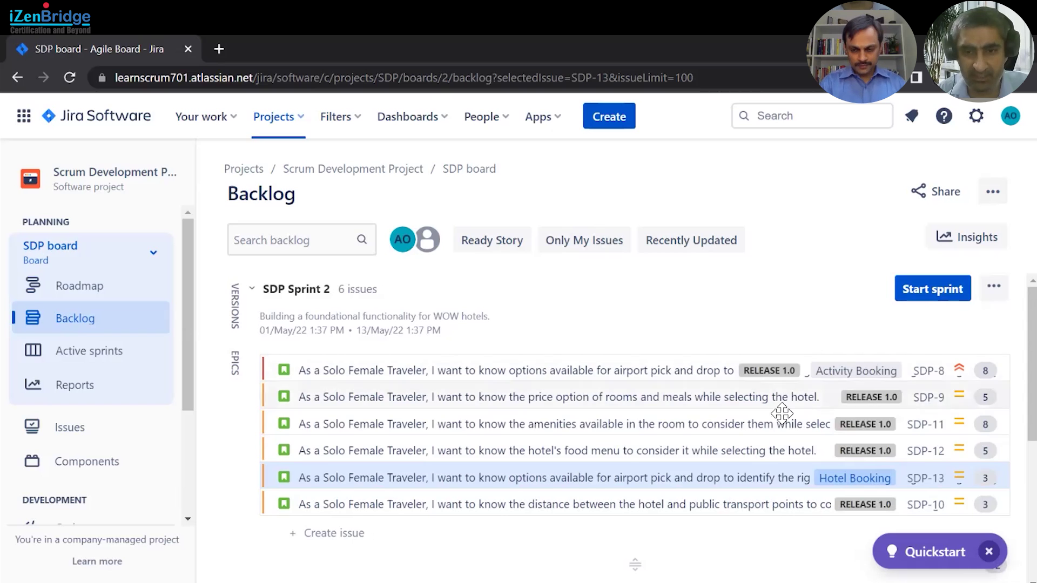
# - Start SDP Sprint 2 with the custom duration, start date 29/Apr/22 05:38 PM, end date 13/May/22 1:37 PM and the existing sprint goal
pyautogui.scroll(-3, 589, 393)
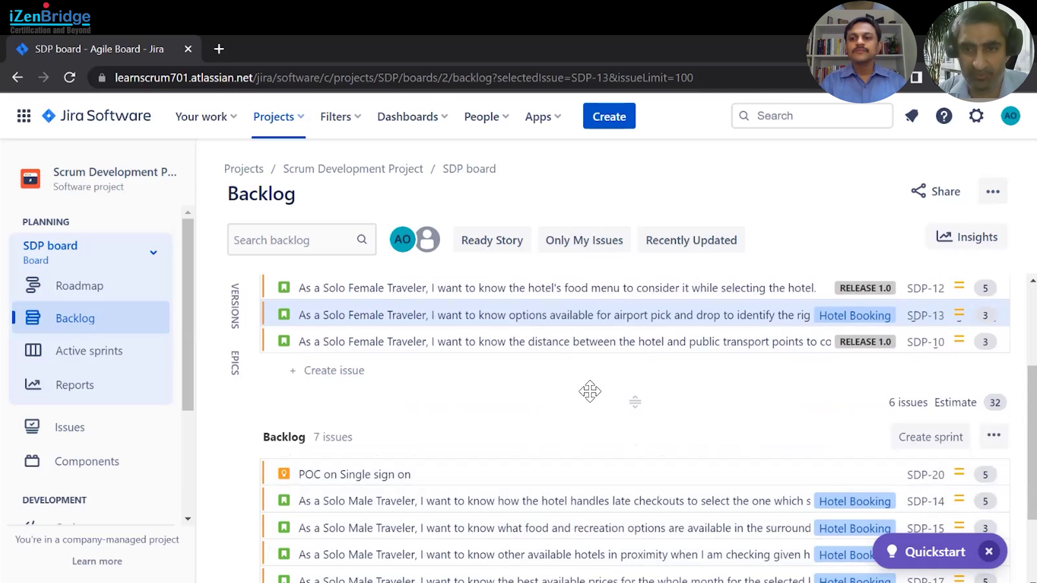
pyautogui.scroll(3, 590, 391)
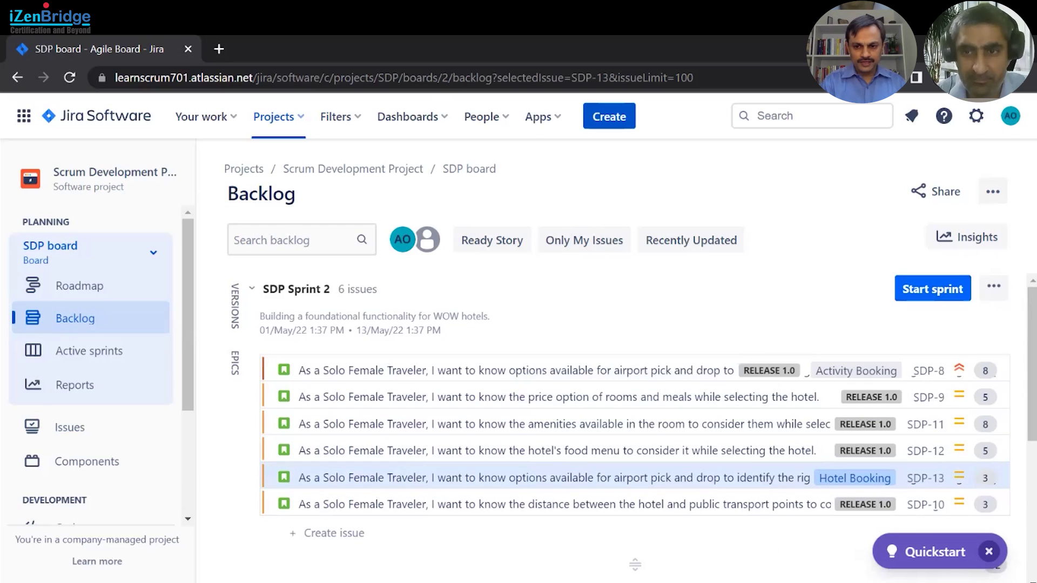
pyautogui.click(933, 289)
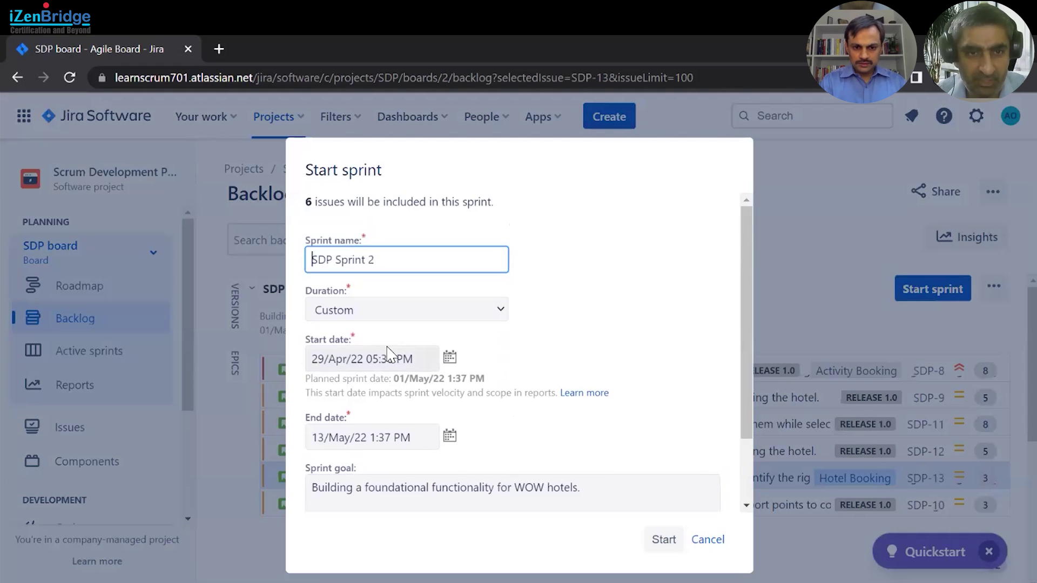
pyautogui.scroll(-2, 387, 348)
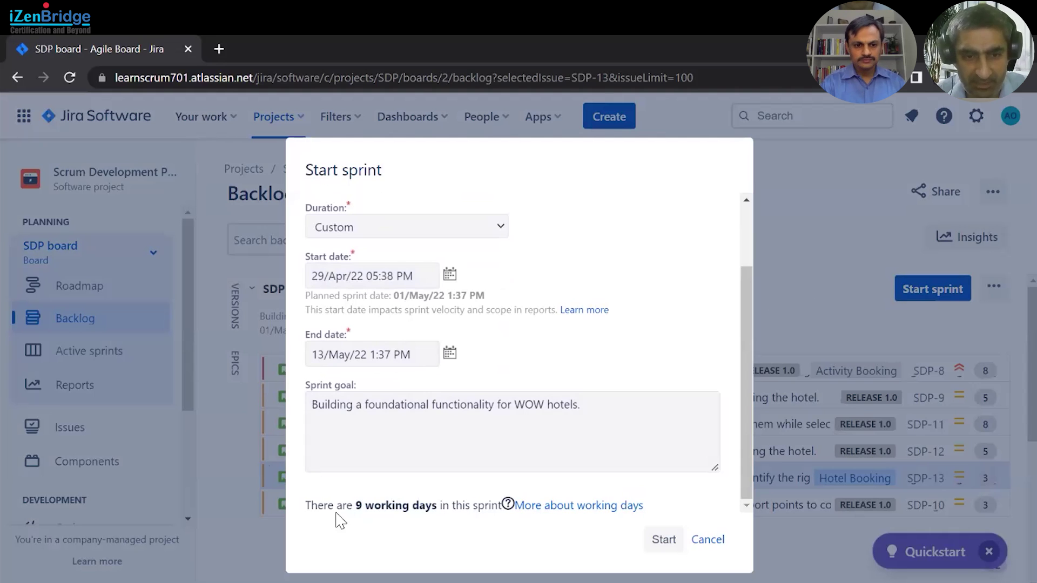
pyautogui.click(666, 540)
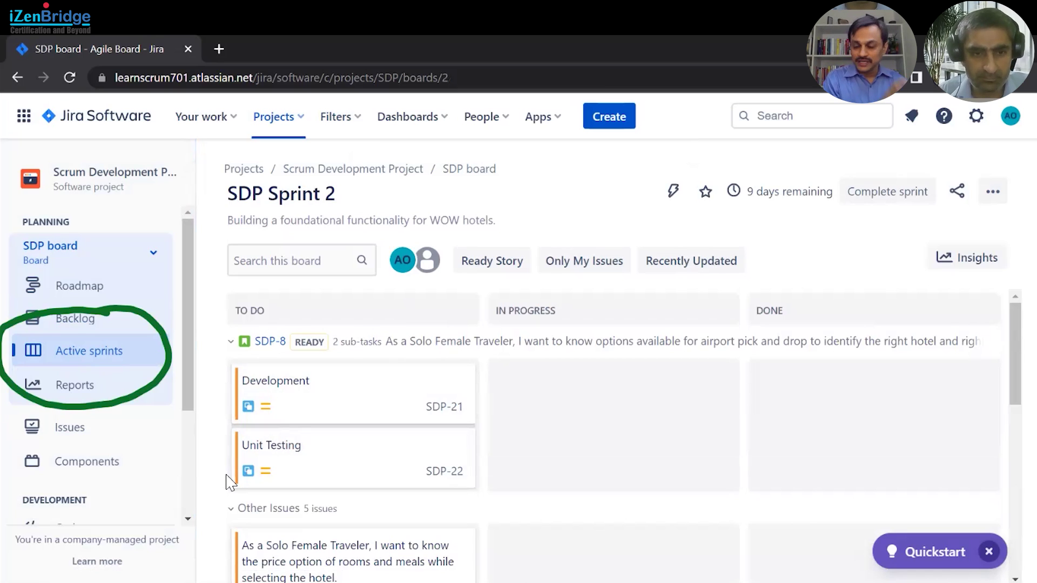
# - Look over the active SDP Sprint 2 board, collapsing and re-expanding the subtasks of story SDP-8
pyautogui.scroll(-2, 230, 482)
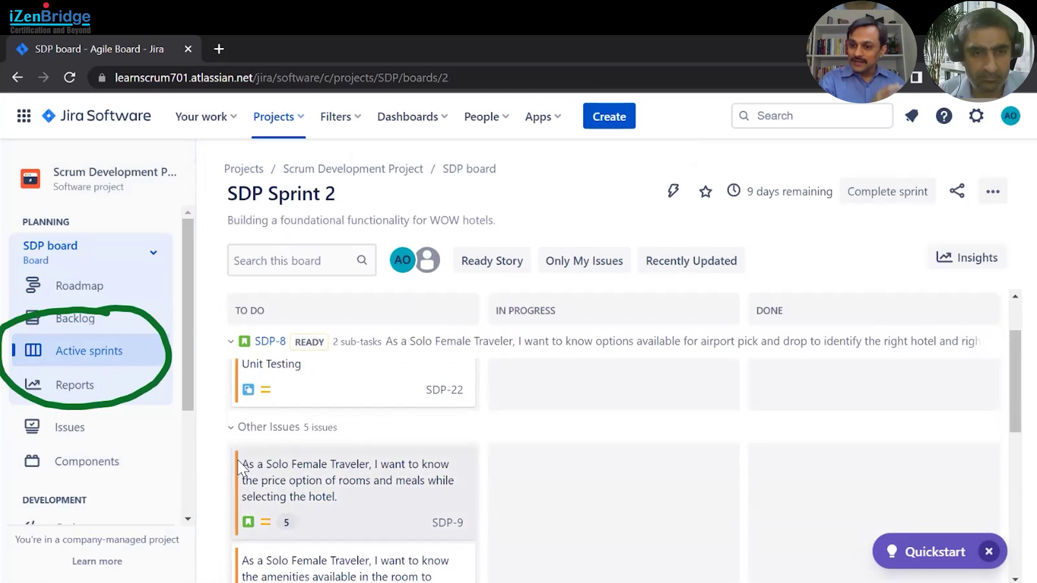
pyautogui.scroll(2, 351, 475)
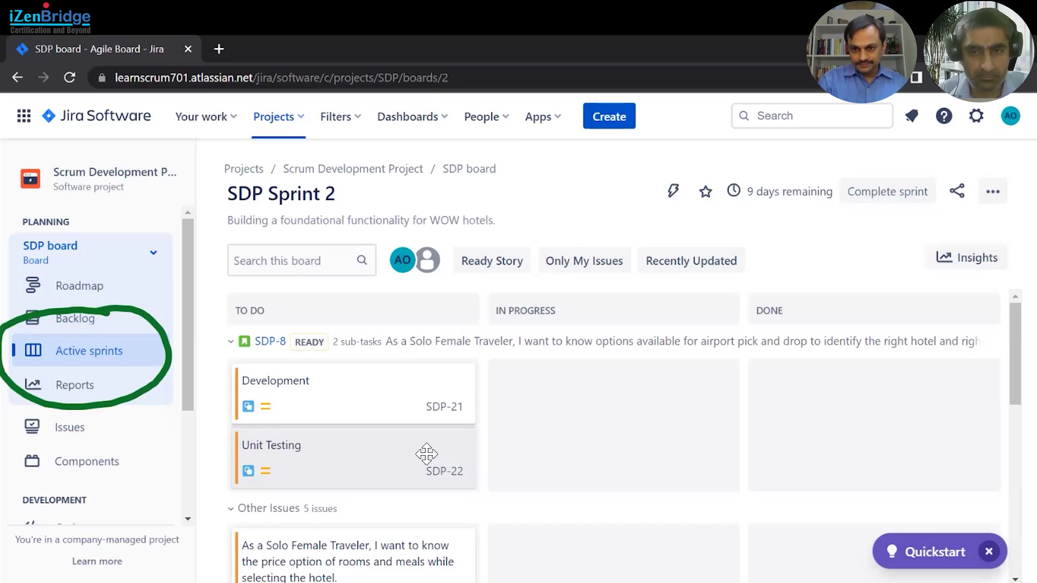
pyautogui.click(231, 342)
pyautogui.click(232, 378)
pyautogui.click(232, 377)
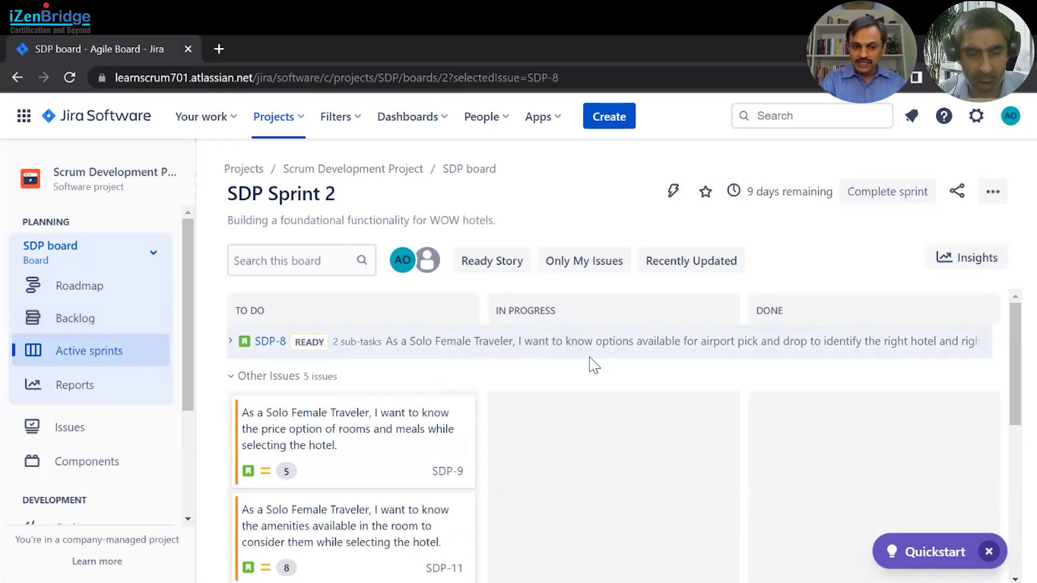
pyautogui.click(231, 342)
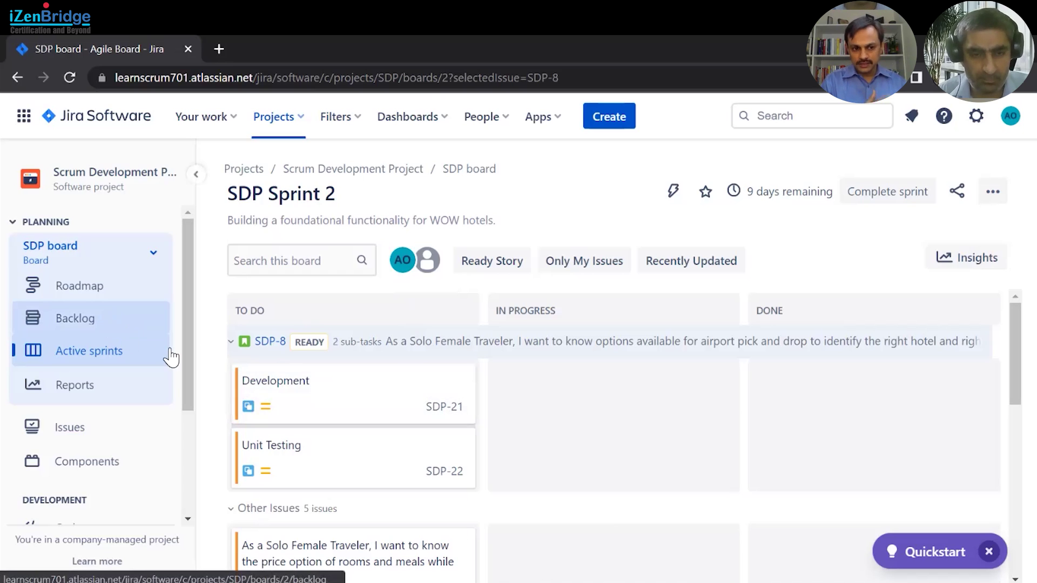
# - Check the started sprint in the backlog, and open the project's Sprint Report to look through the SDP Sprint 1 results
pyautogui.click(86, 324)
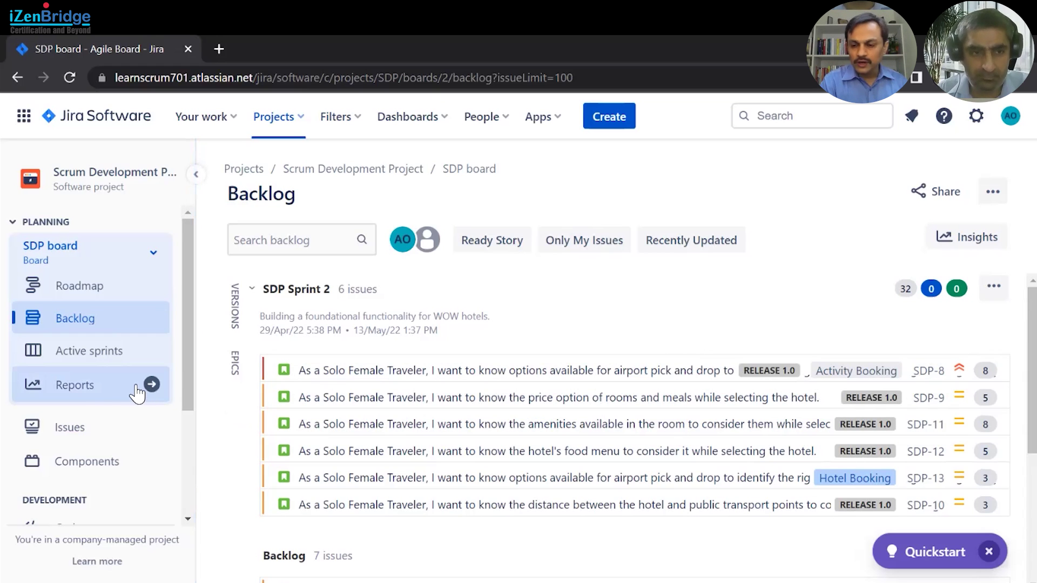
pyautogui.click(75, 385)
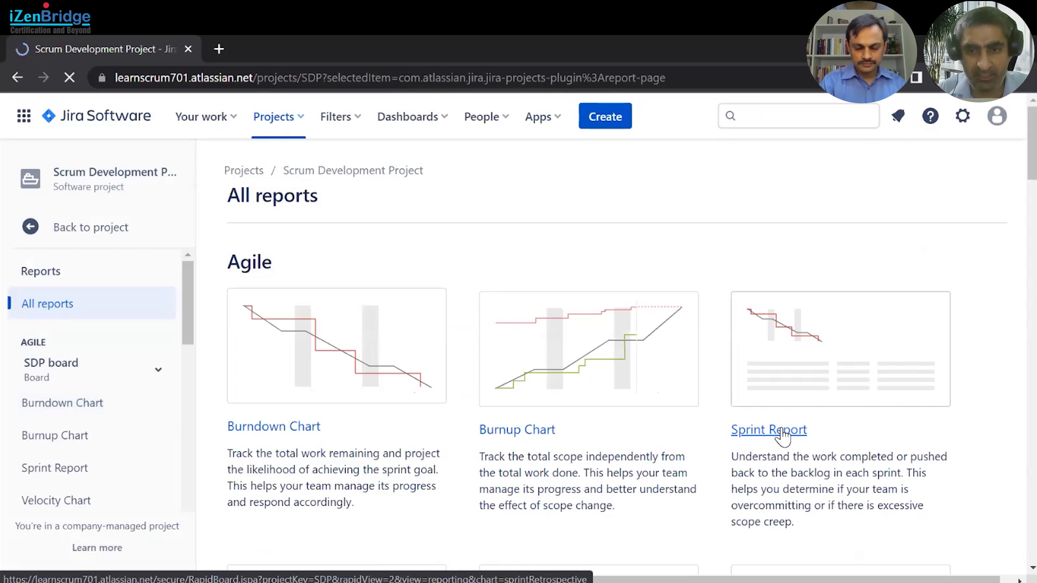
pyautogui.click(783, 432)
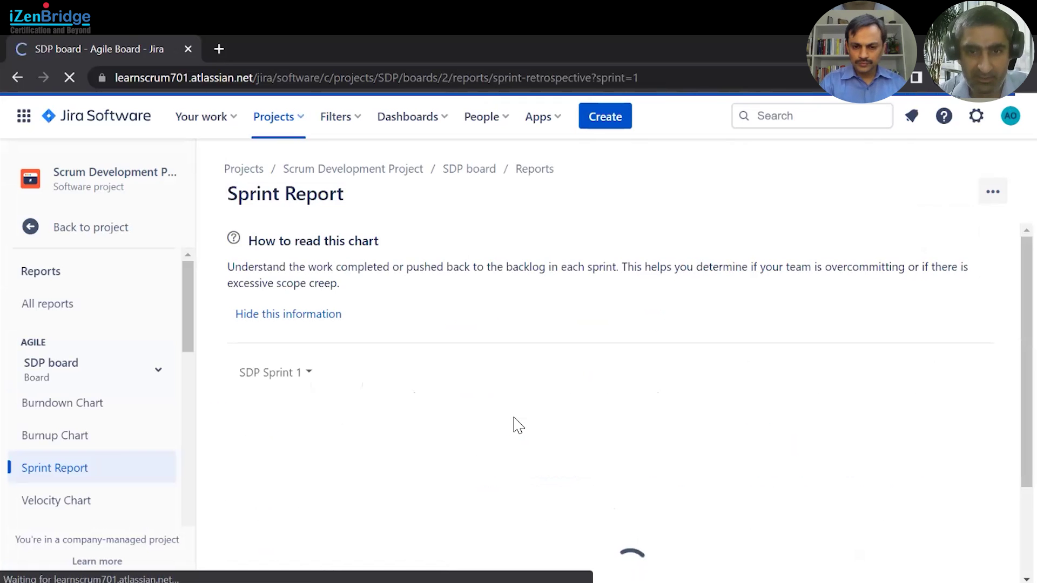
pyautogui.scroll(-2, 518, 425)
pyautogui.scroll(-6, 519, 426)
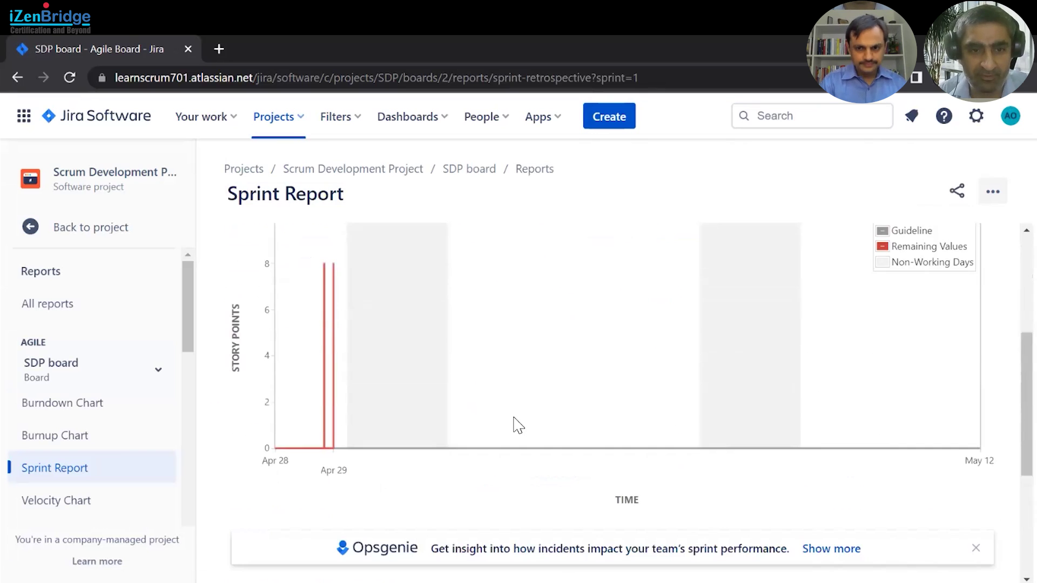
pyautogui.scroll(-2, 516, 424)
pyautogui.scroll(10, 516, 425)
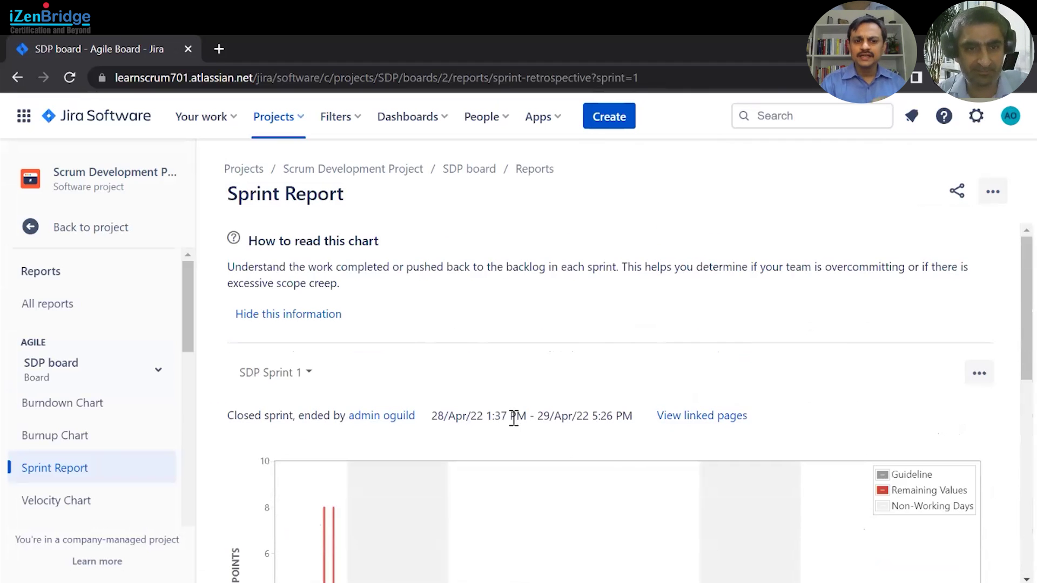
# - Switch the Sprint Report to SDP Sprint 2 and examine its dates, goal and story point chart
pyautogui.click(308, 372)
pyautogui.click(300, 409)
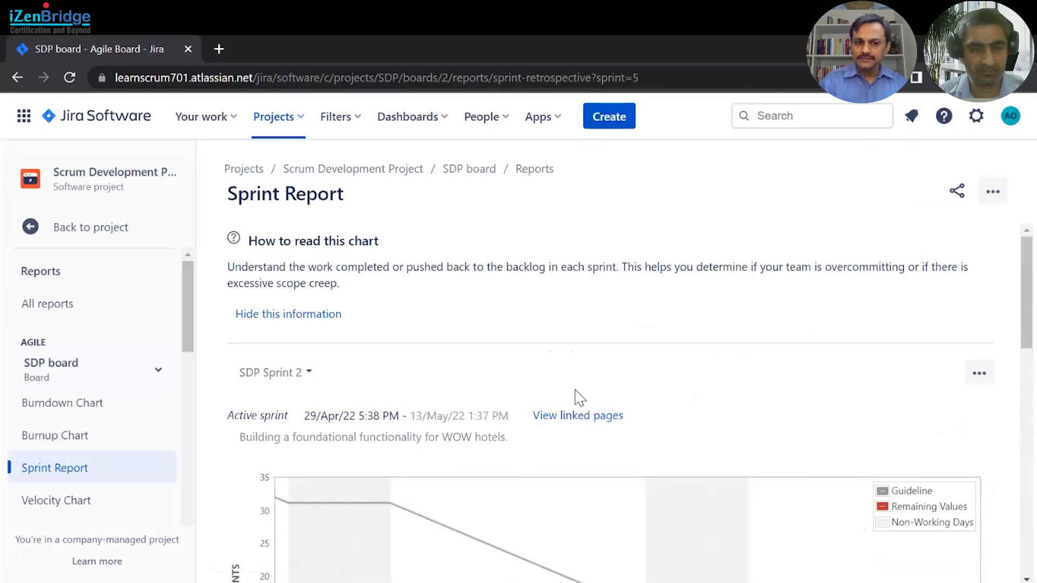
pyautogui.scroll(-2, 565, 399)
pyautogui.scroll(3, 566, 399)
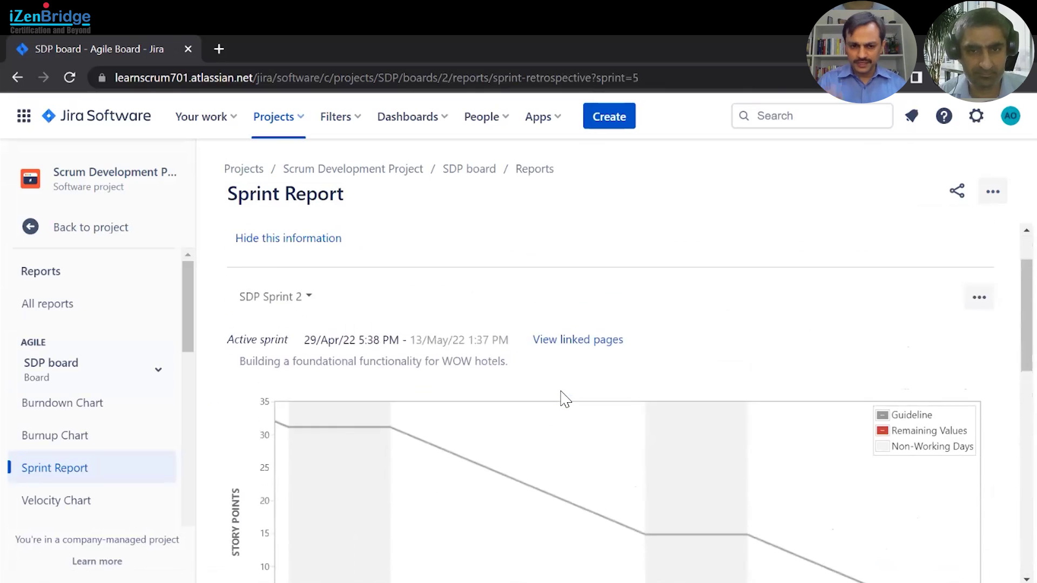
pyautogui.scroll(-3, 565, 400)
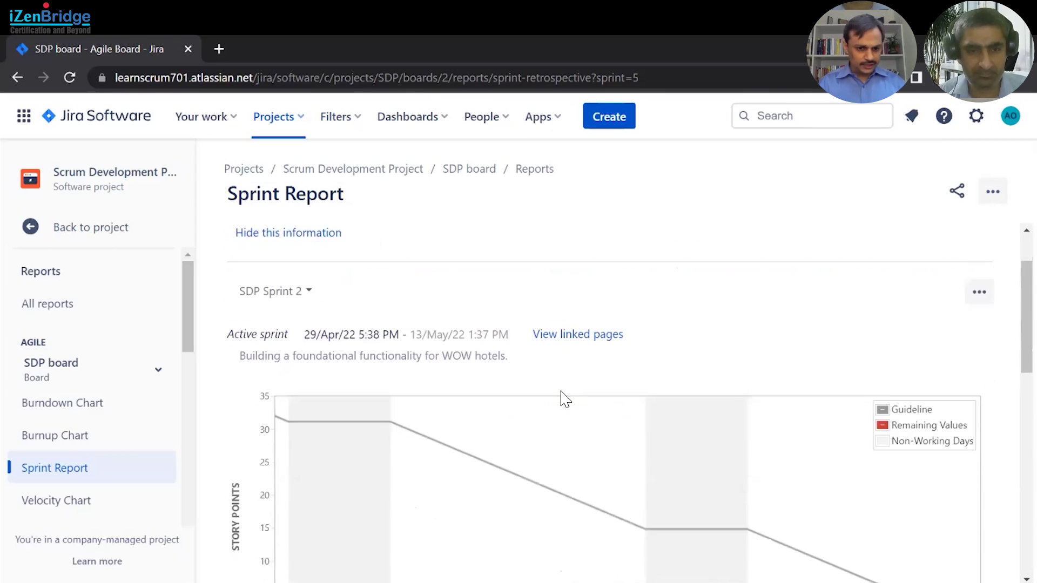
pyautogui.scroll(1, 562, 398)
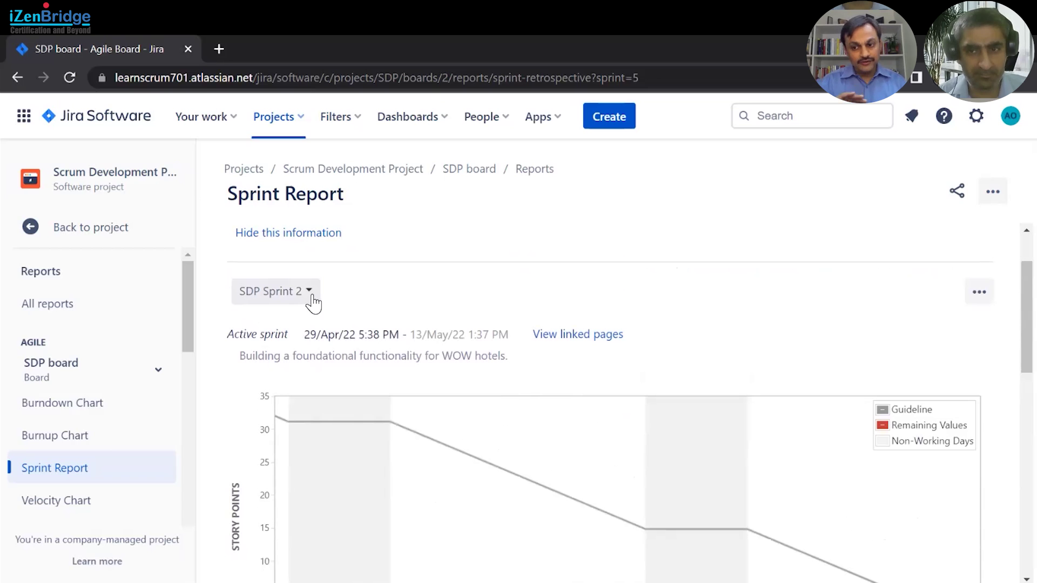
pyautogui.scroll(-2, 332, 378)
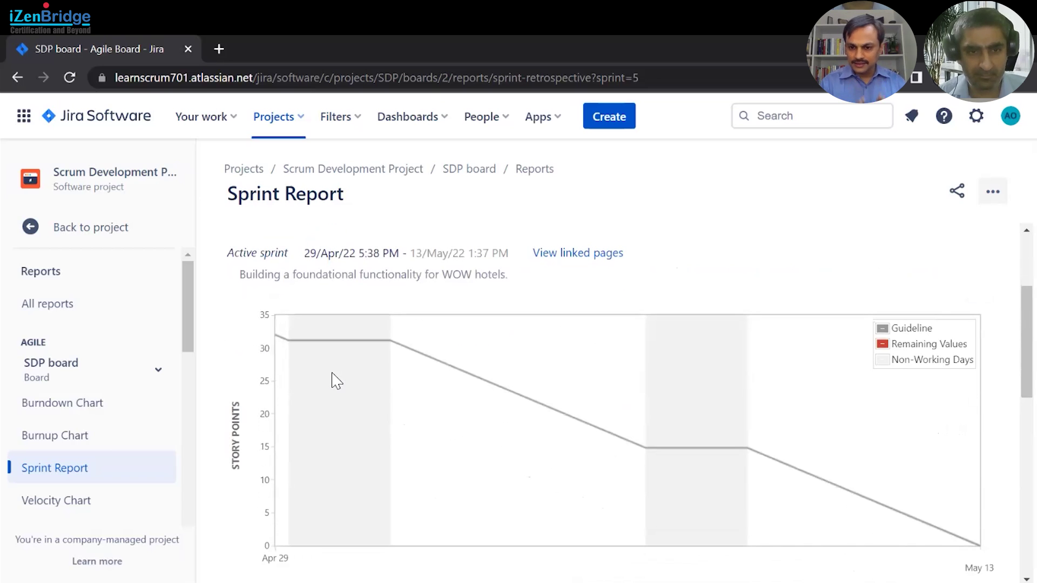
# - Examine the Status Report's list of issues not completed in SDP Sprint 2 and return to the sprint's chart
pyautogui.scroll(-8, 332, 378)
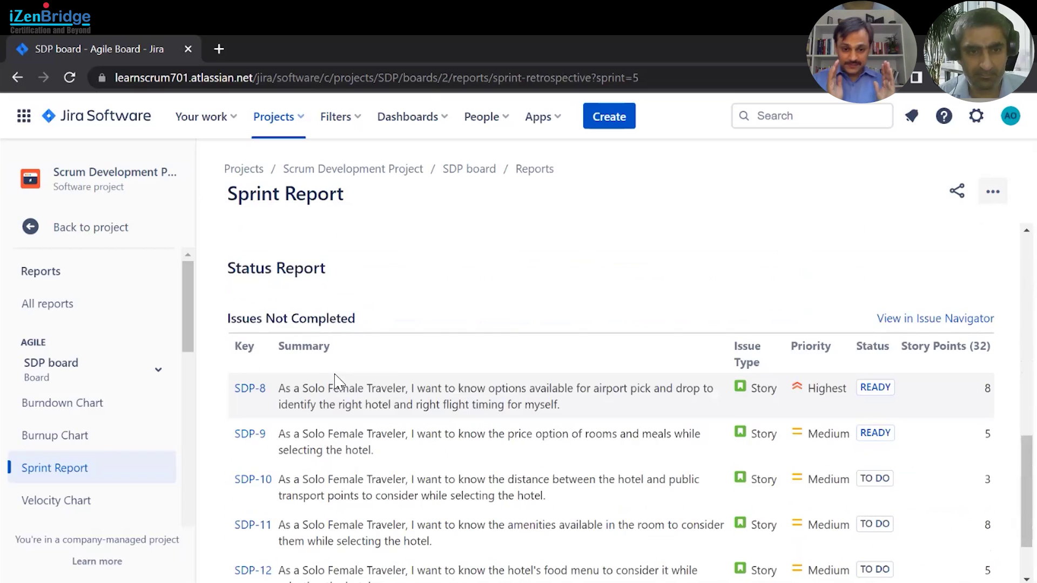
pyautogui.scroll(-2, 335, 381)
pyautogui.scroll(2, 341, 378)
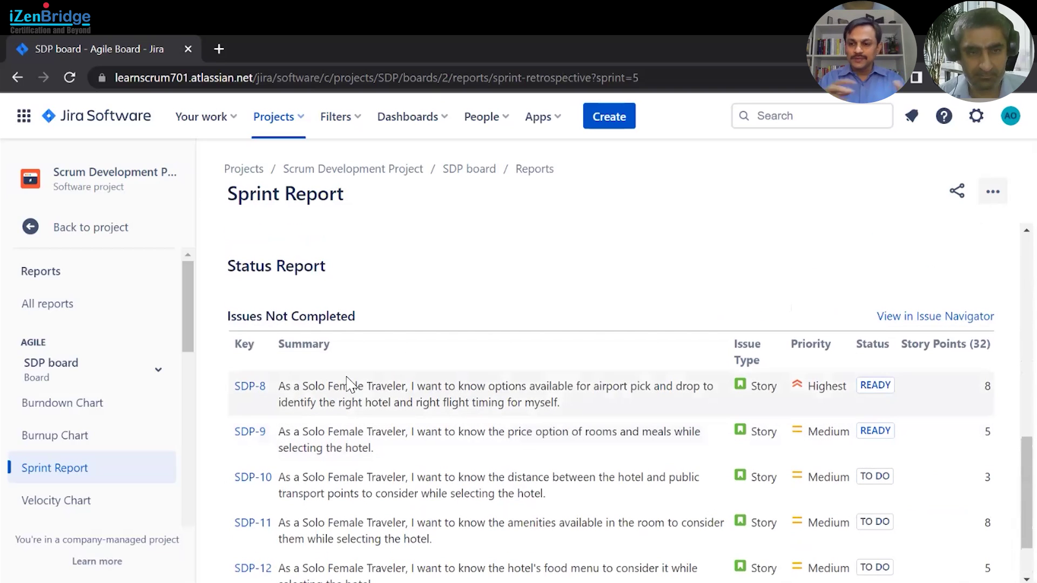
pyautogui.scroll(-1, 346, 550)
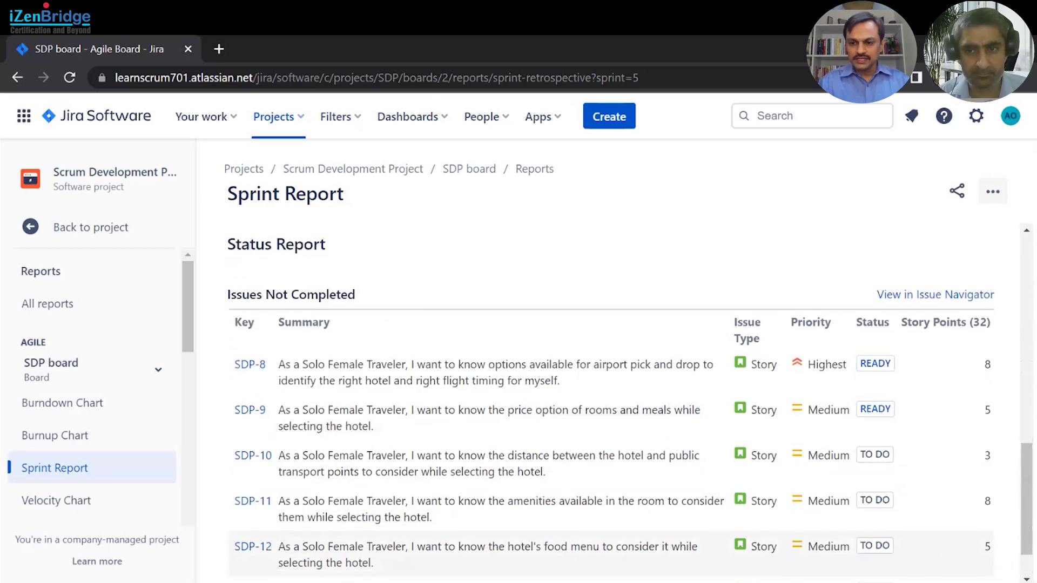
pyautogui.scroll(-1, 540, 539)
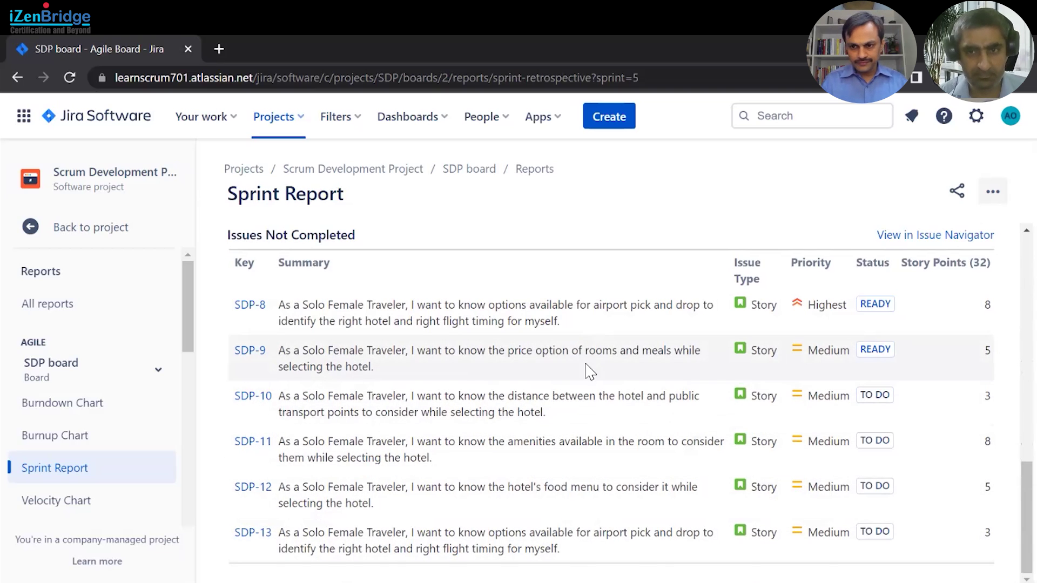
pyautogui.scroll(10, 590, 371)
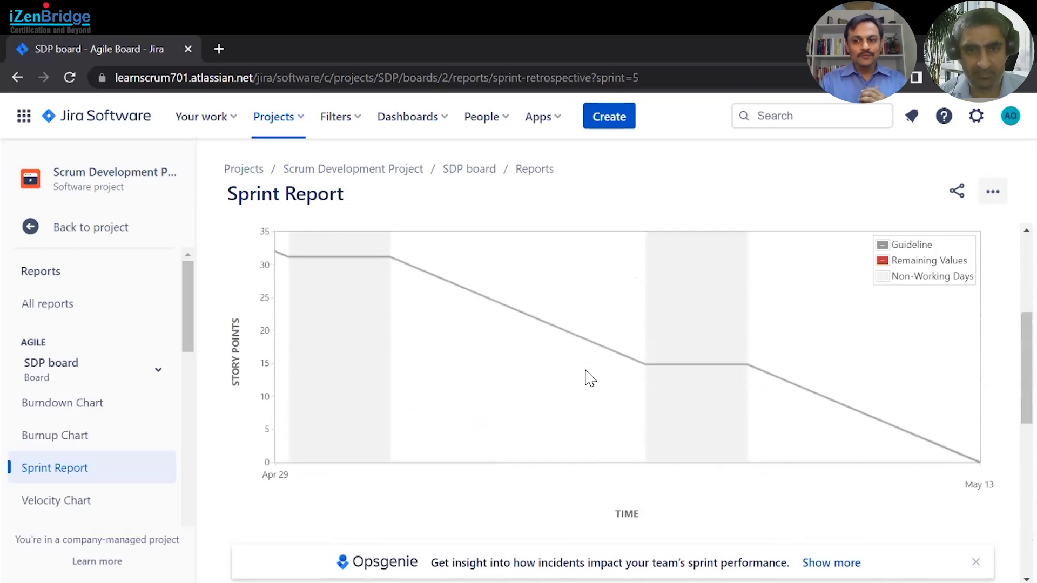
pyautogui.scroll(2, 590, 378)
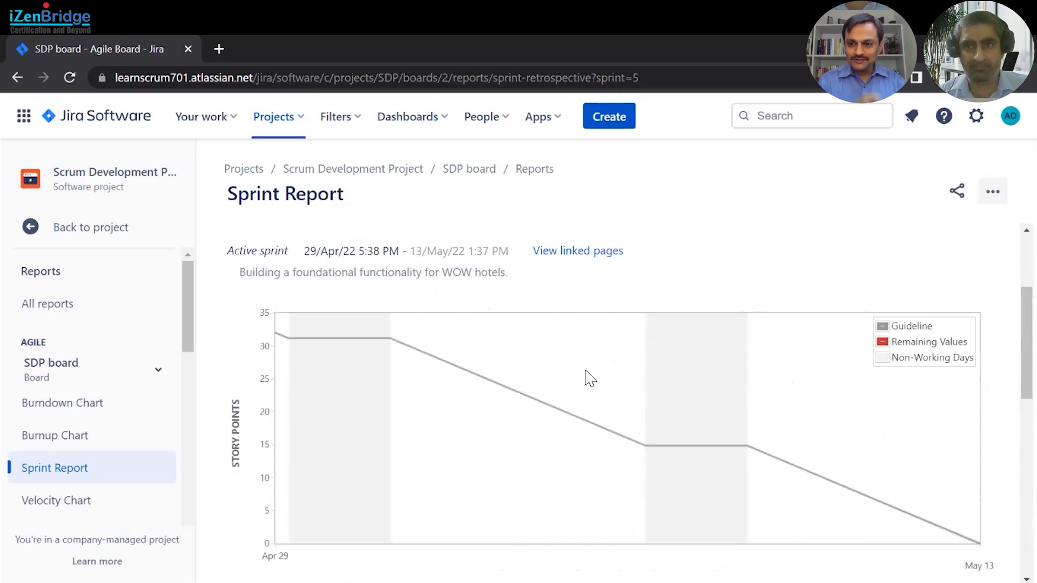
pyautogui.scroll(2, 590, 378)
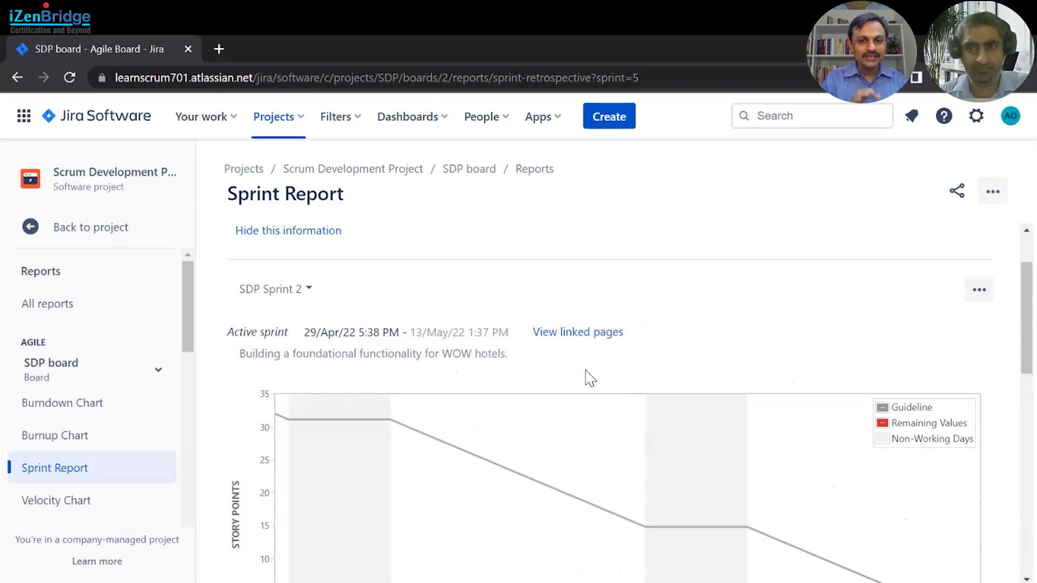